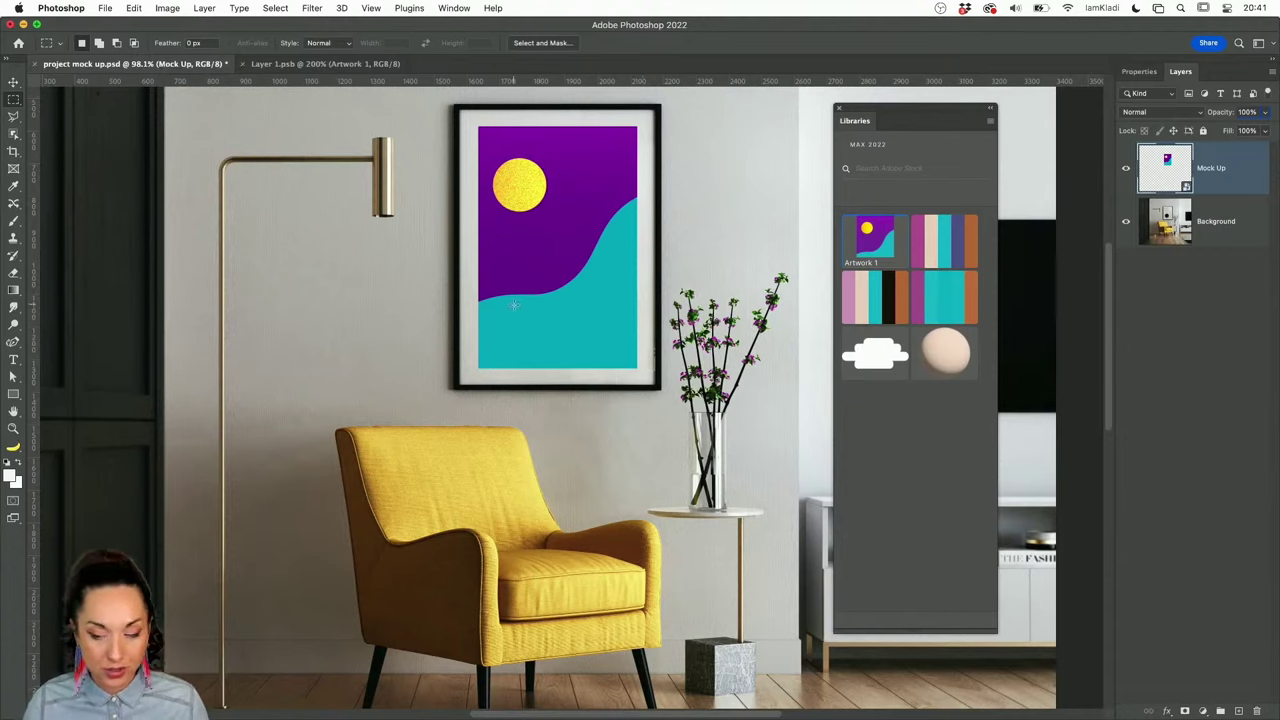
Select the Background room photo layer instead of the Mock Up artwork
left_click(1209, 236)
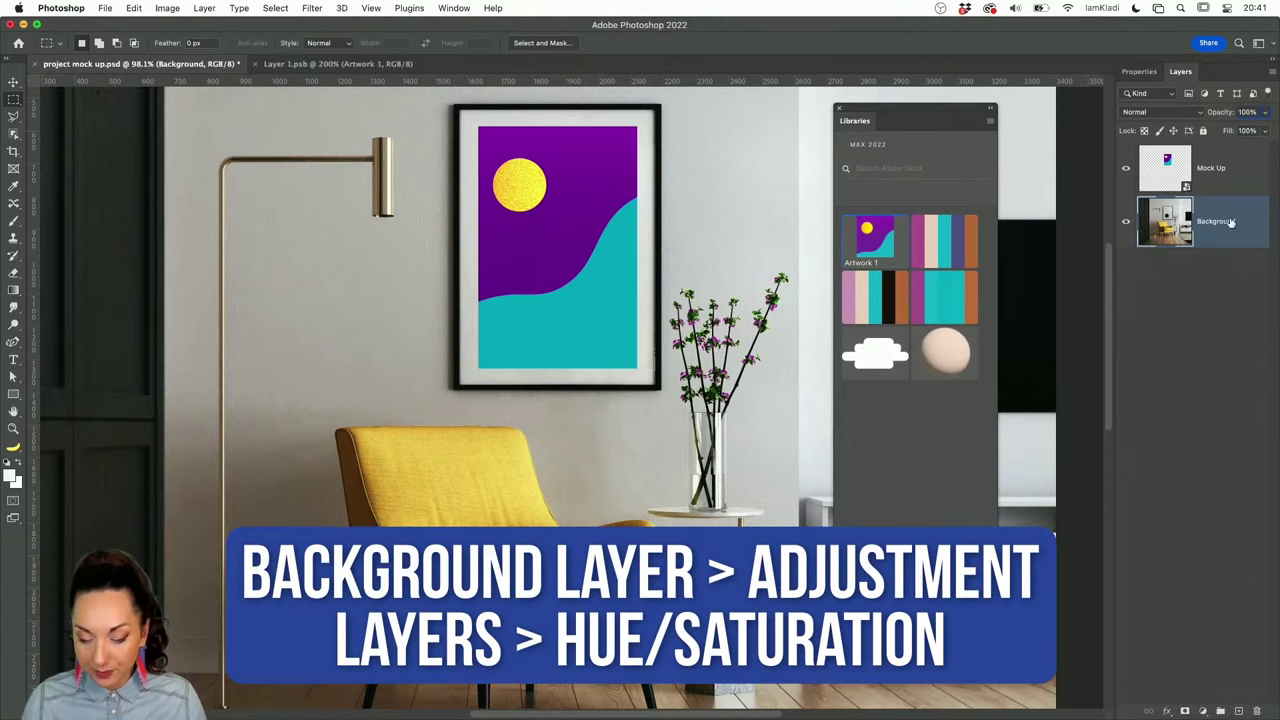
Add a Hue/Saturation adjustment layer and sample the armchair's yellow to target Yellows
left_click(1203, 711)
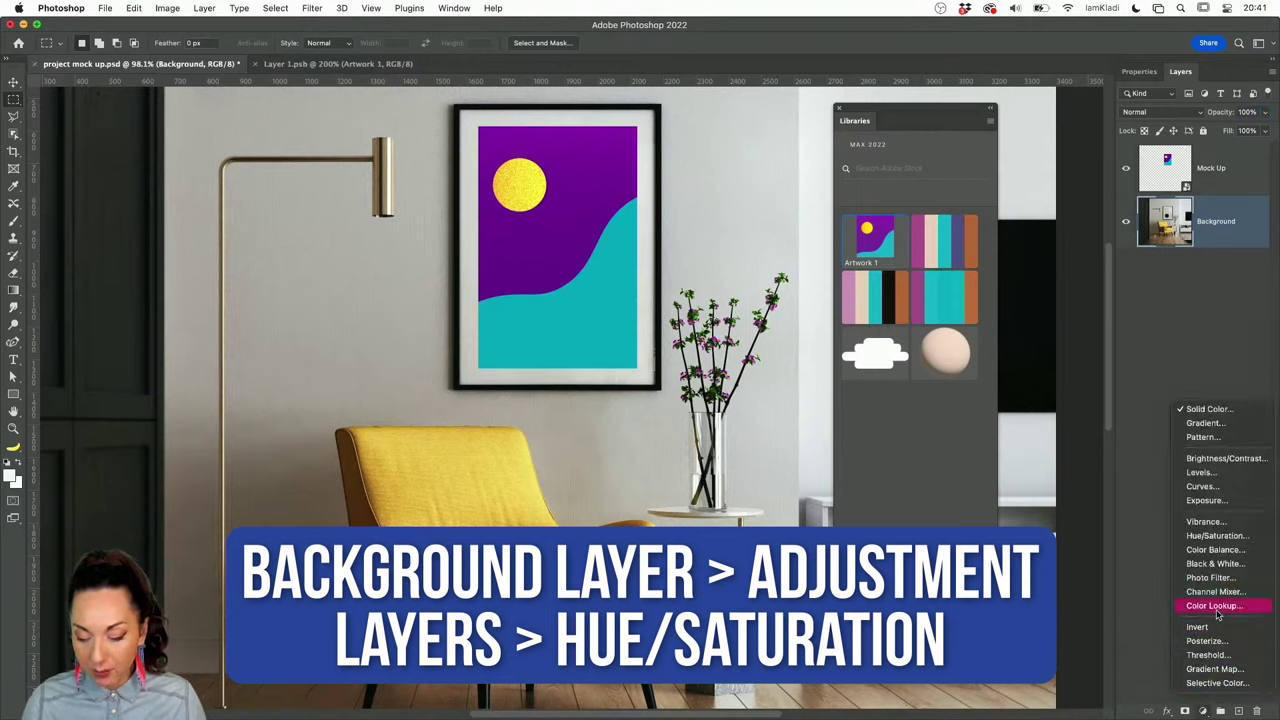
left_click(1215, 537)
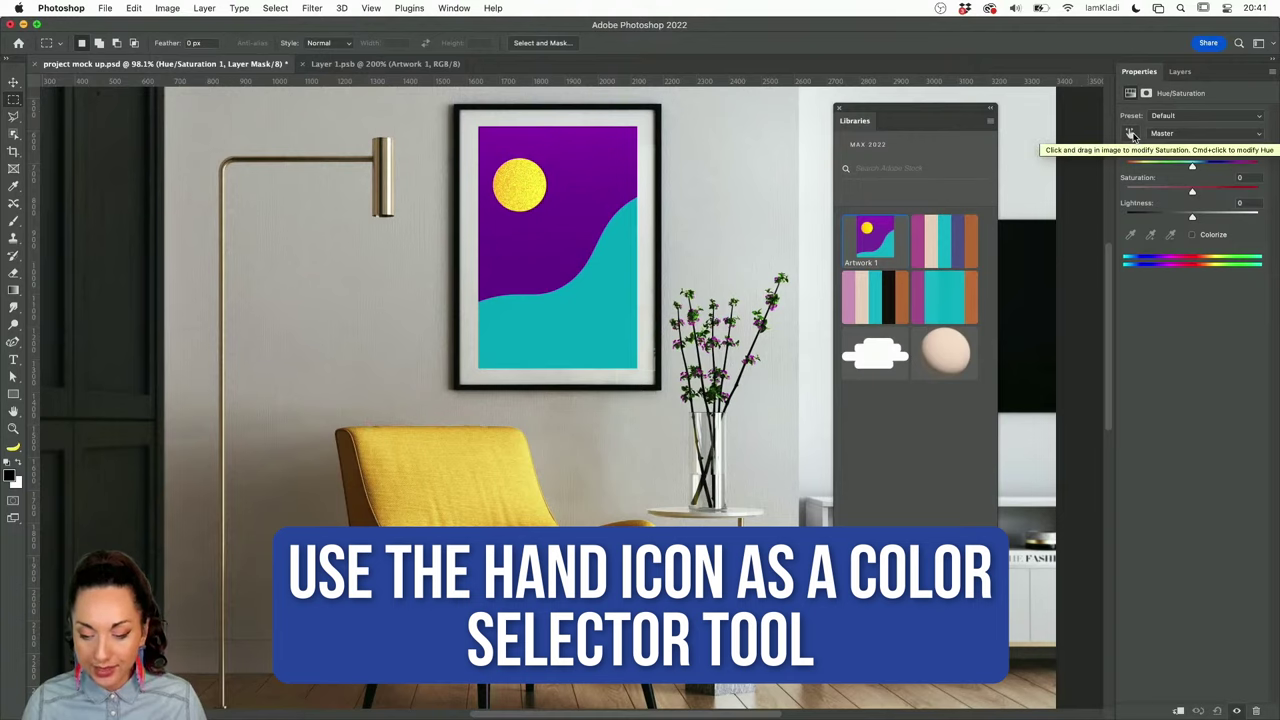
left_click(1131, 134)
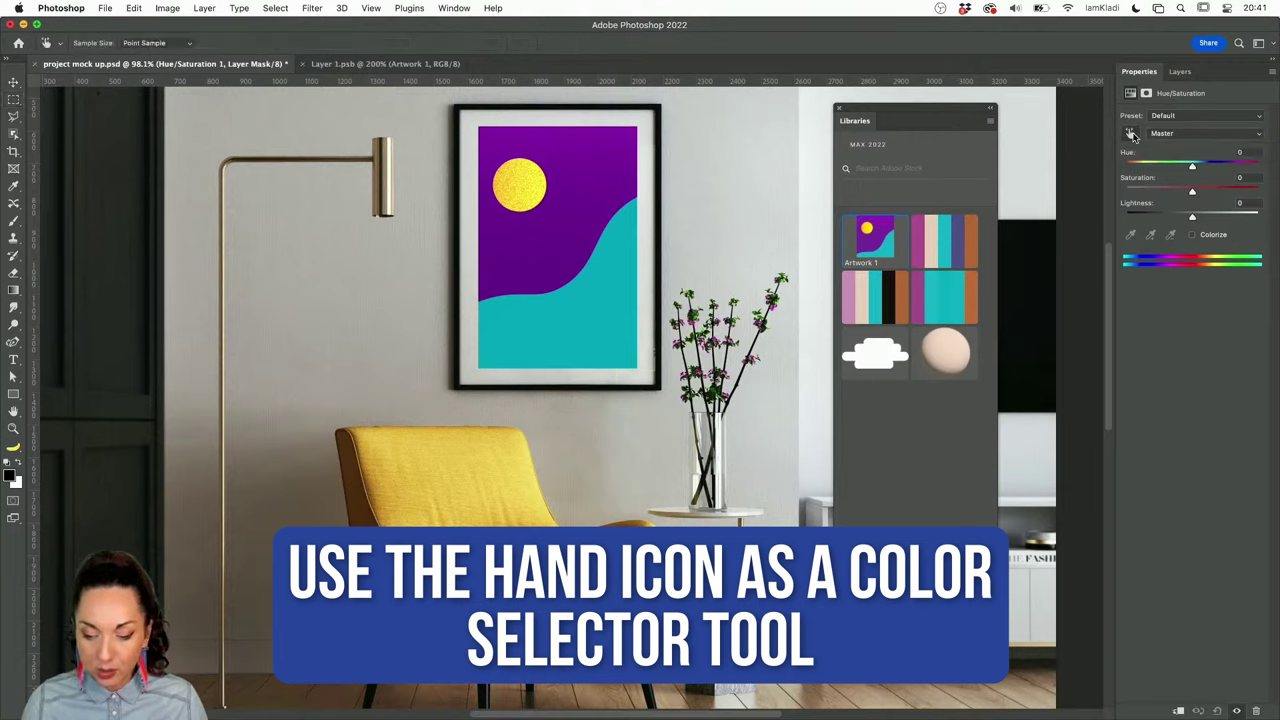
left_click(524, 450)
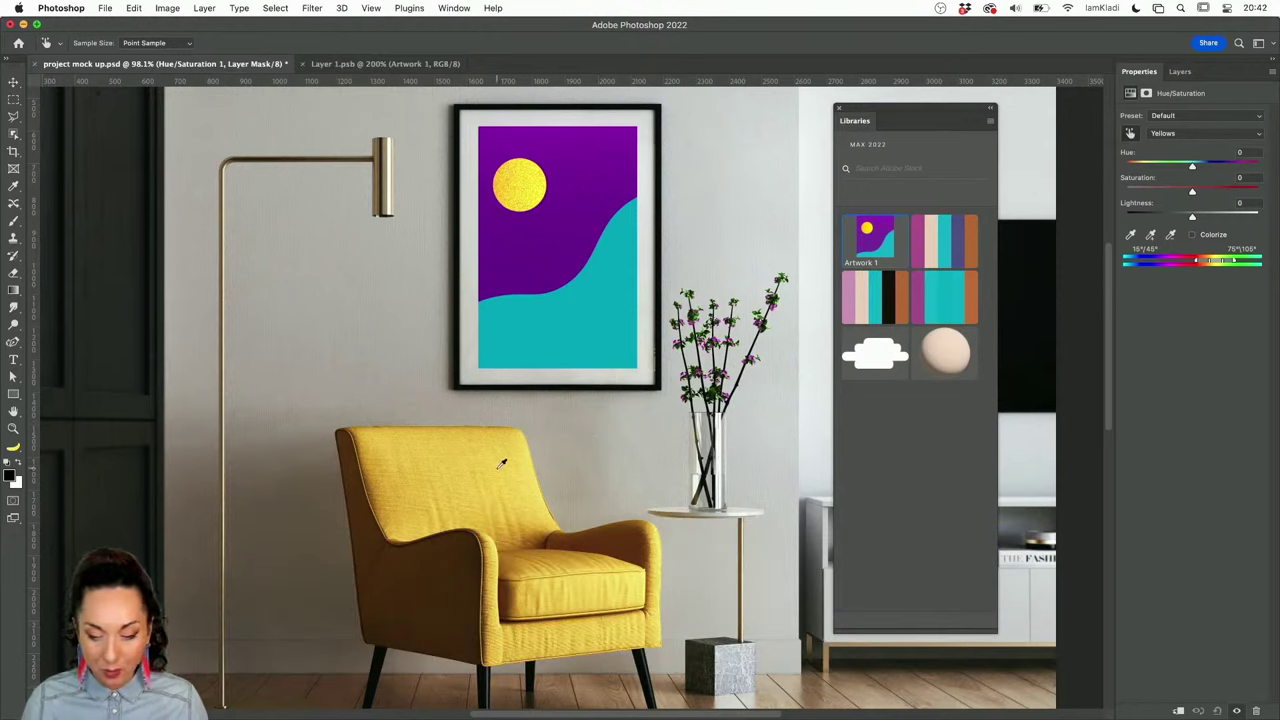
Drag on the armchair to set the Yellows hue to -21, undoing the overshoot
mouse_move(502, 464)
left_mouse_down()
mouse_move(551, 466)
mouse_move(483, 477)
left_mouse_up()
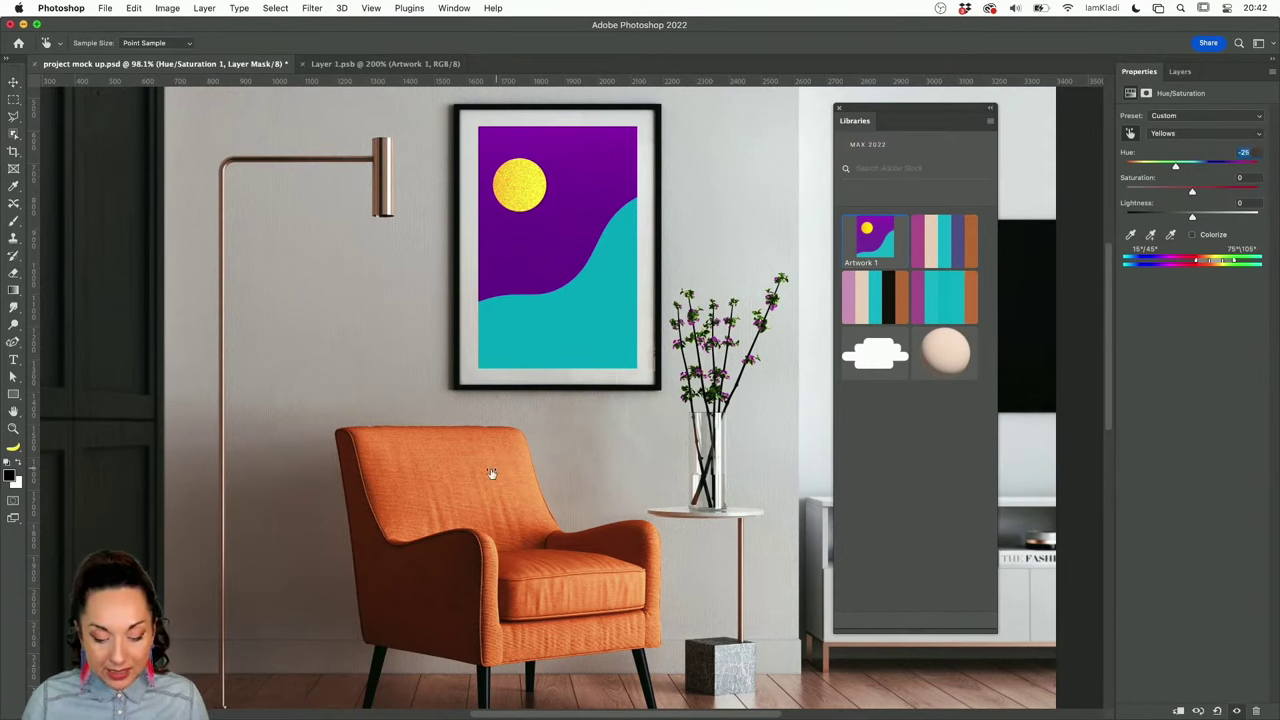
left_click_drag(491, 472, 520, 492)
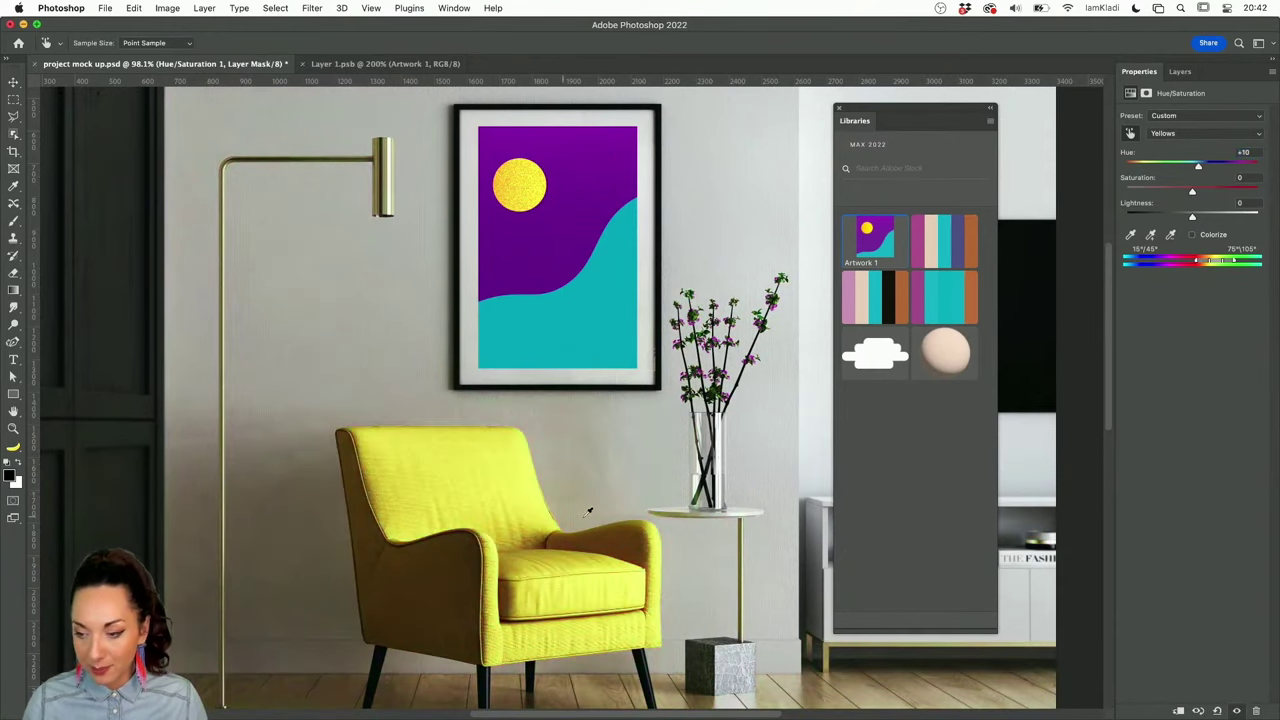
key("super+z")
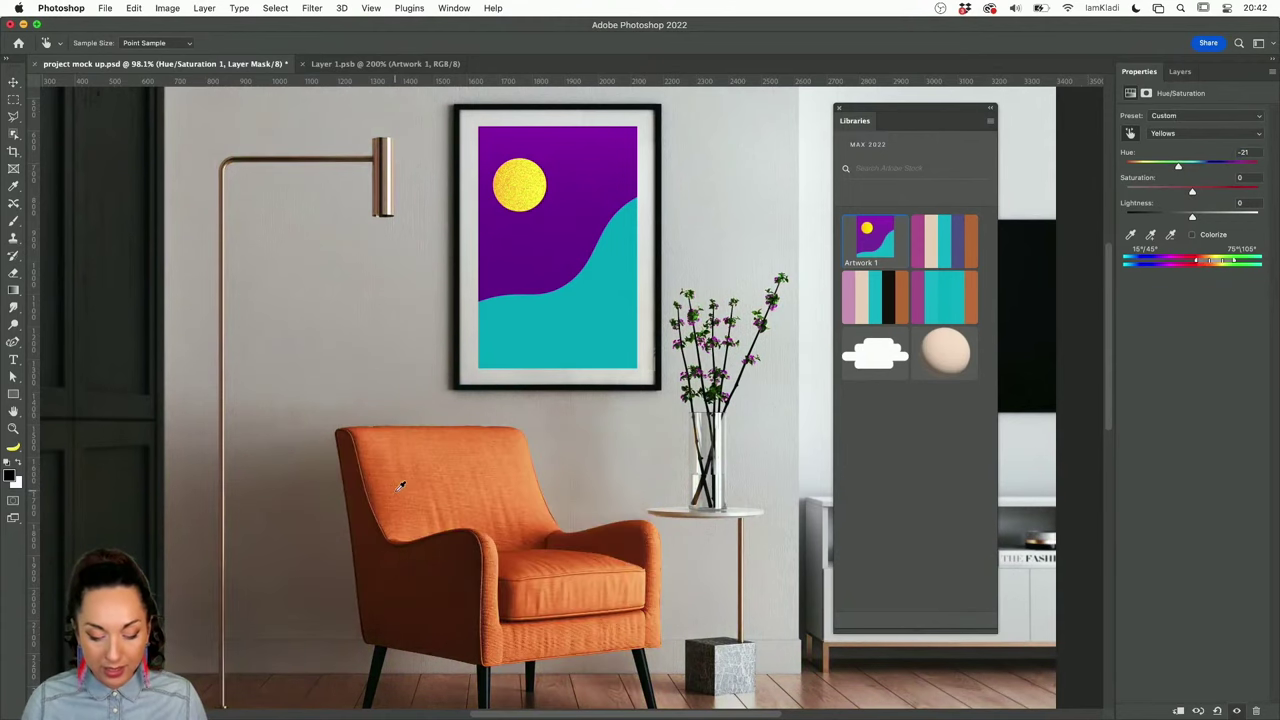
left_click(1184, 73)
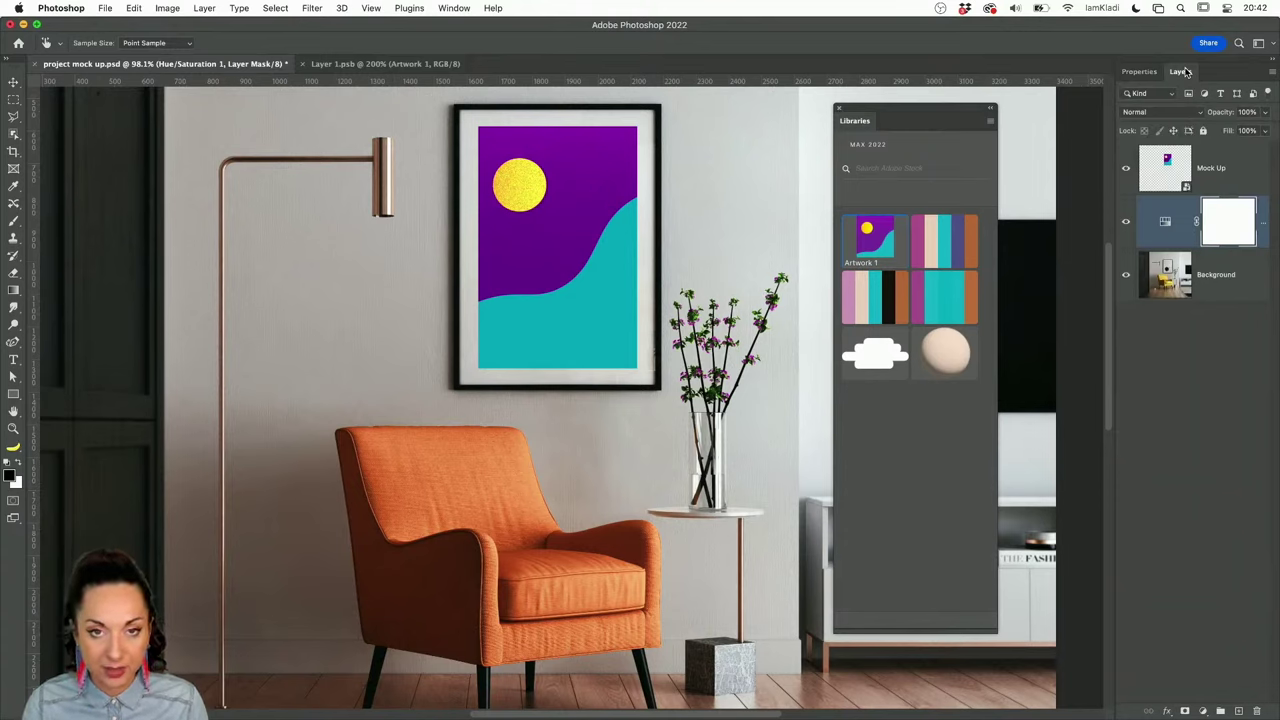
Target the Background layer and set Object Selection's Select Subject to Cloud (Detailed results)
left_click(1218, 286)
key("m")
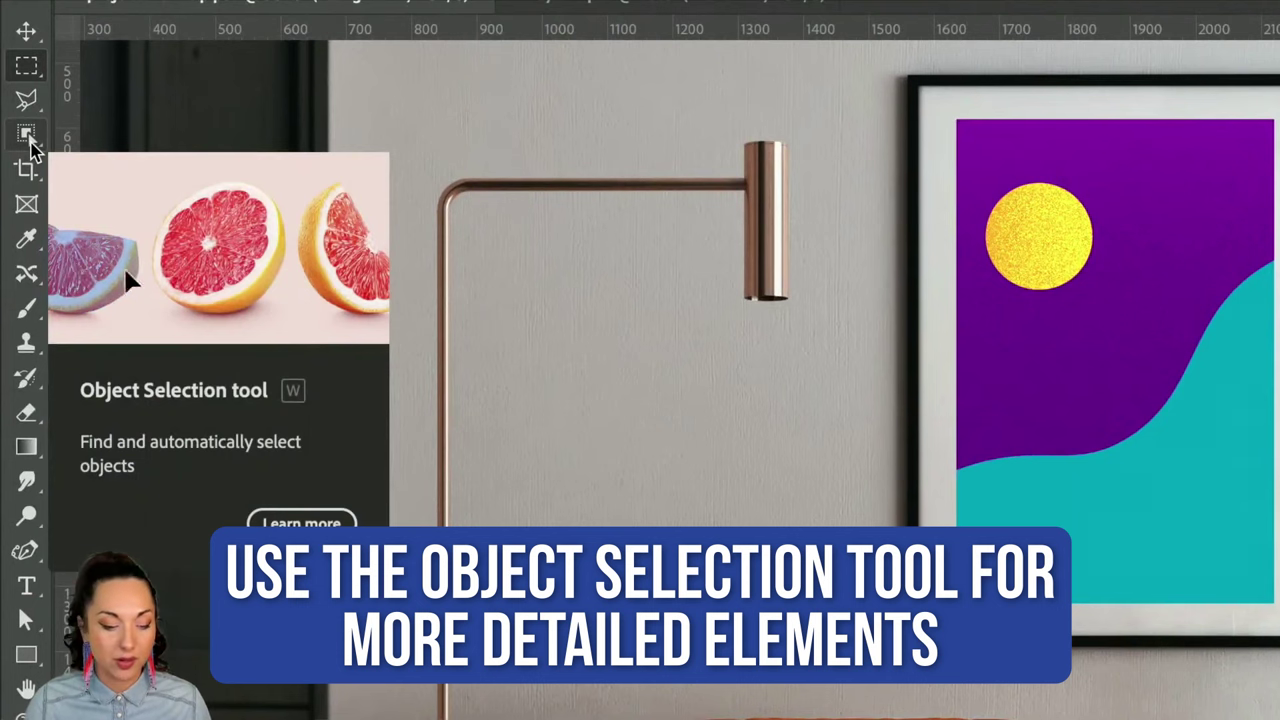
right_click(28, 136)
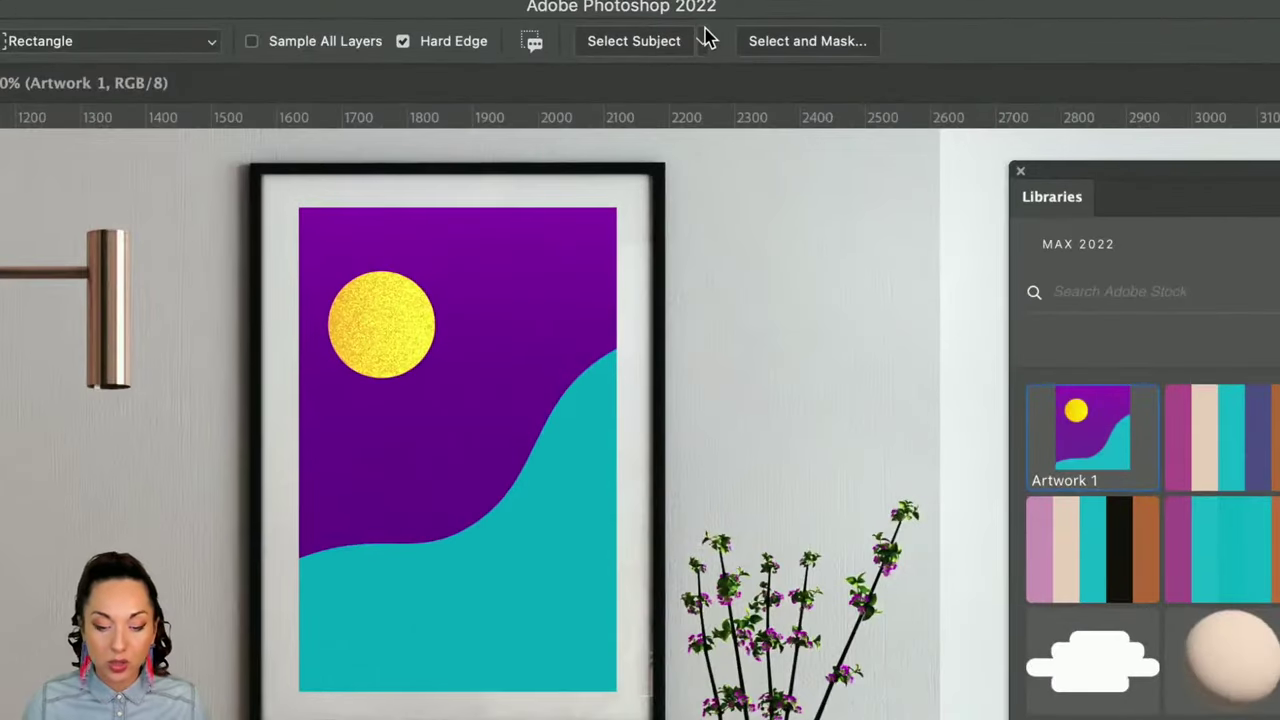
left_click(680, 43)
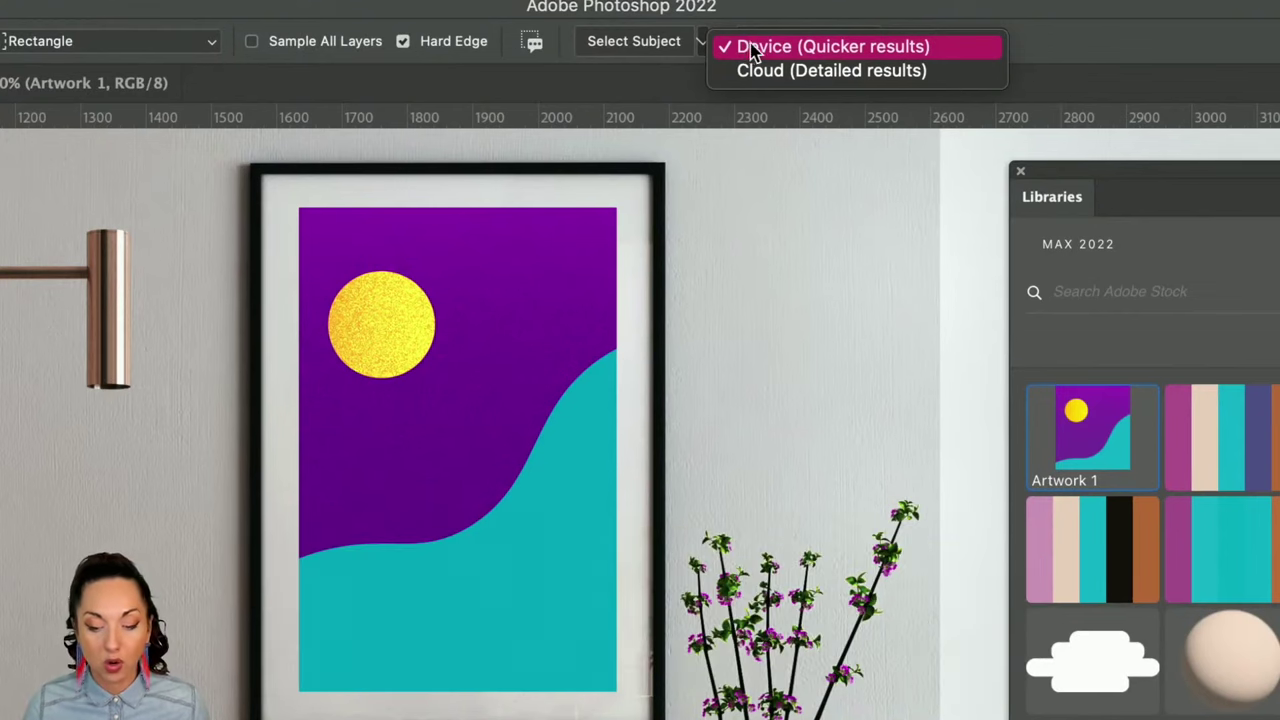
left_click(786, 75)
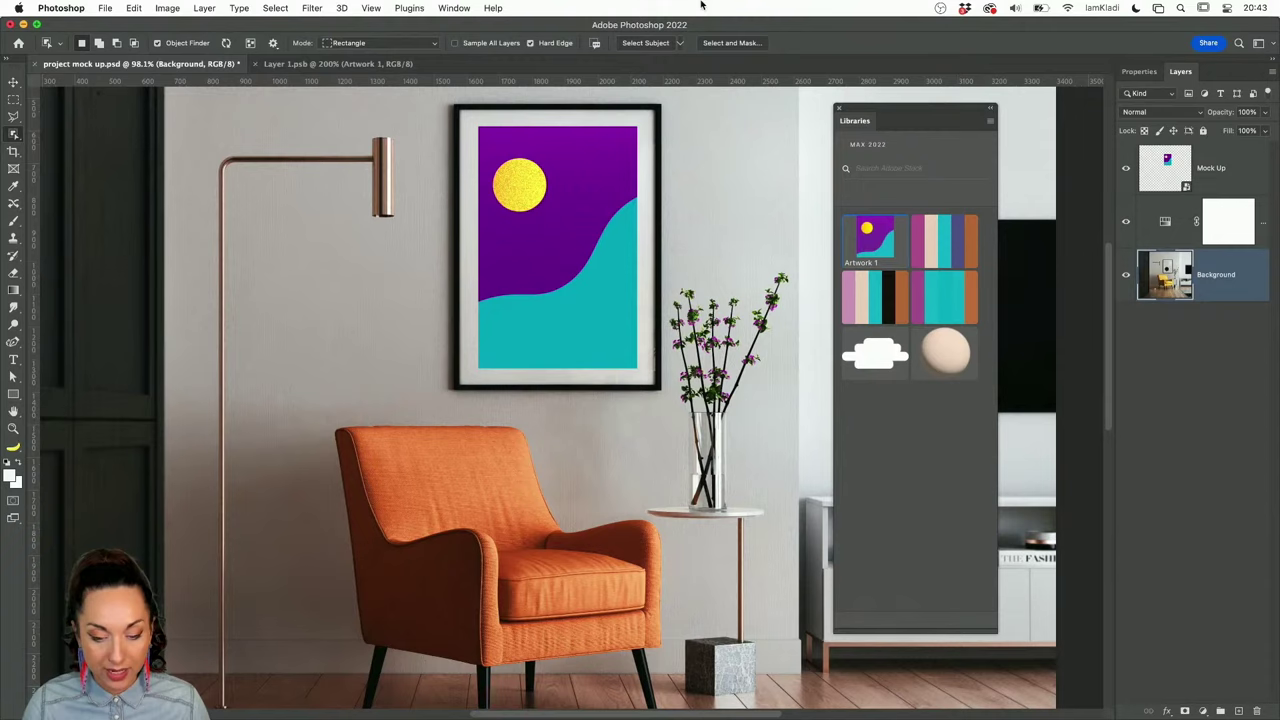
left_click(684, 44)
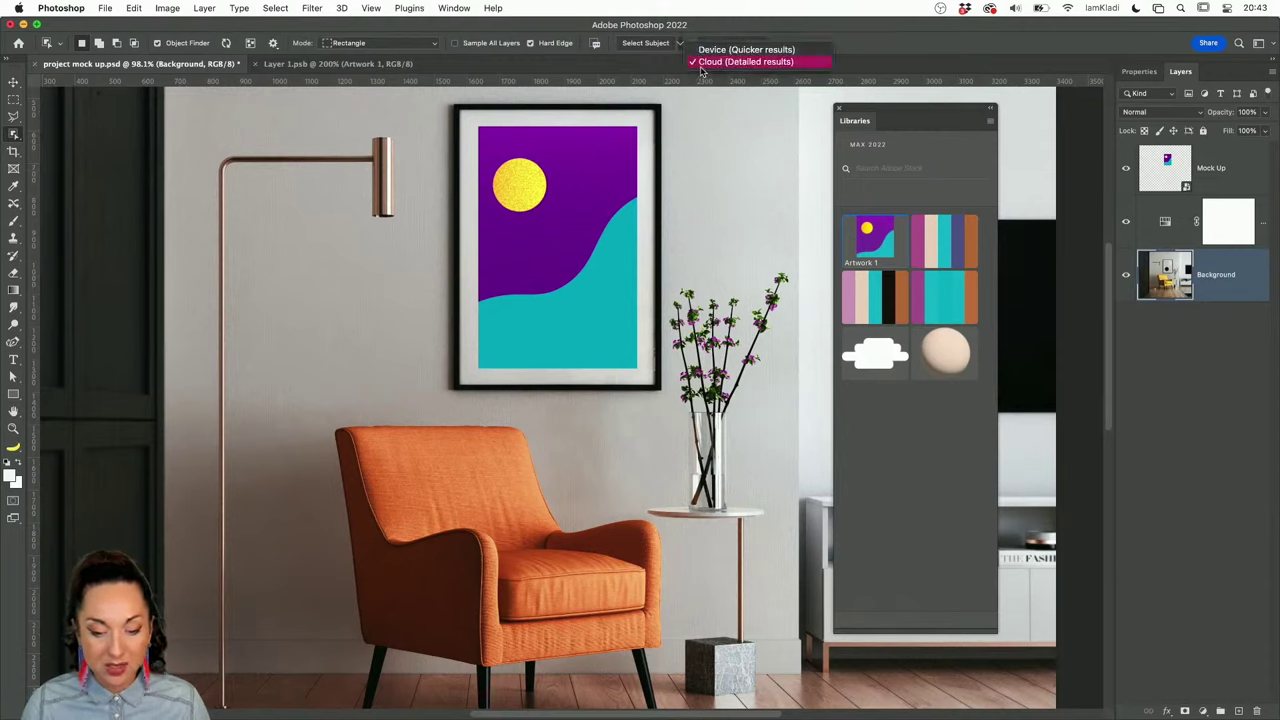
left_click(686, 33)
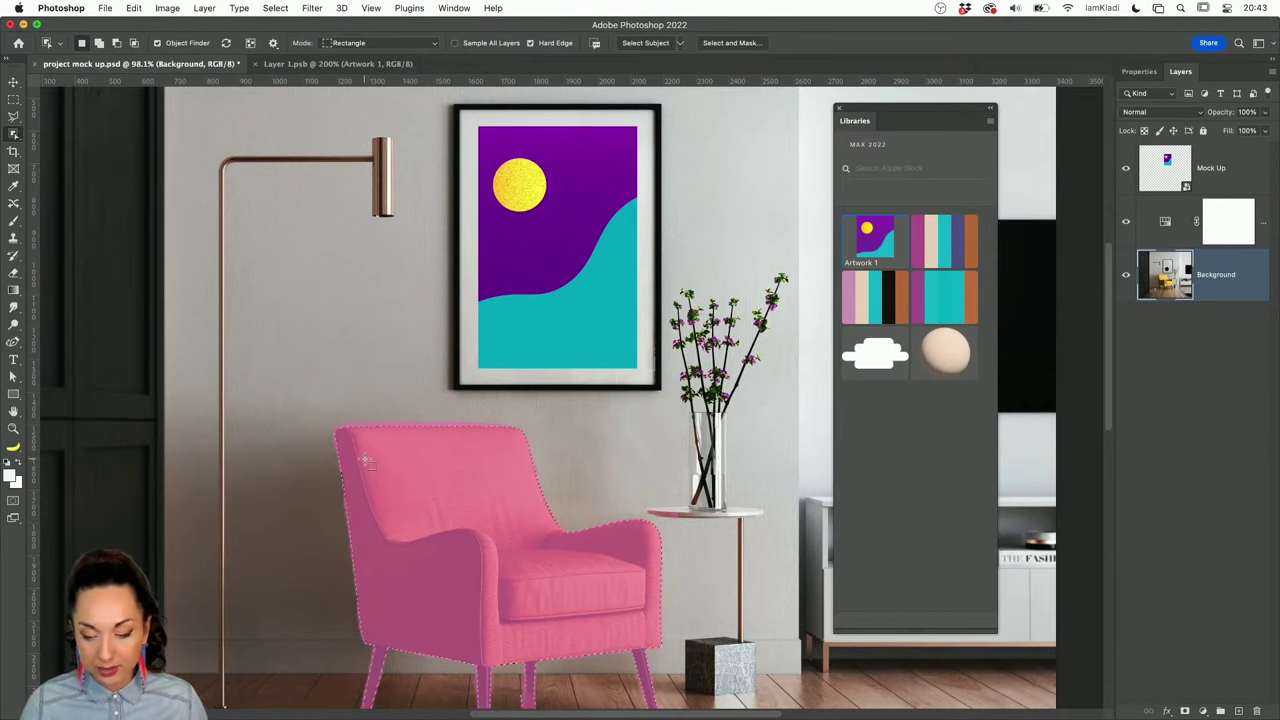
Subtract the floor areas below the armchair's legs from the selection with Rectangular Marquee
scroll(800, 567, "down", 5)
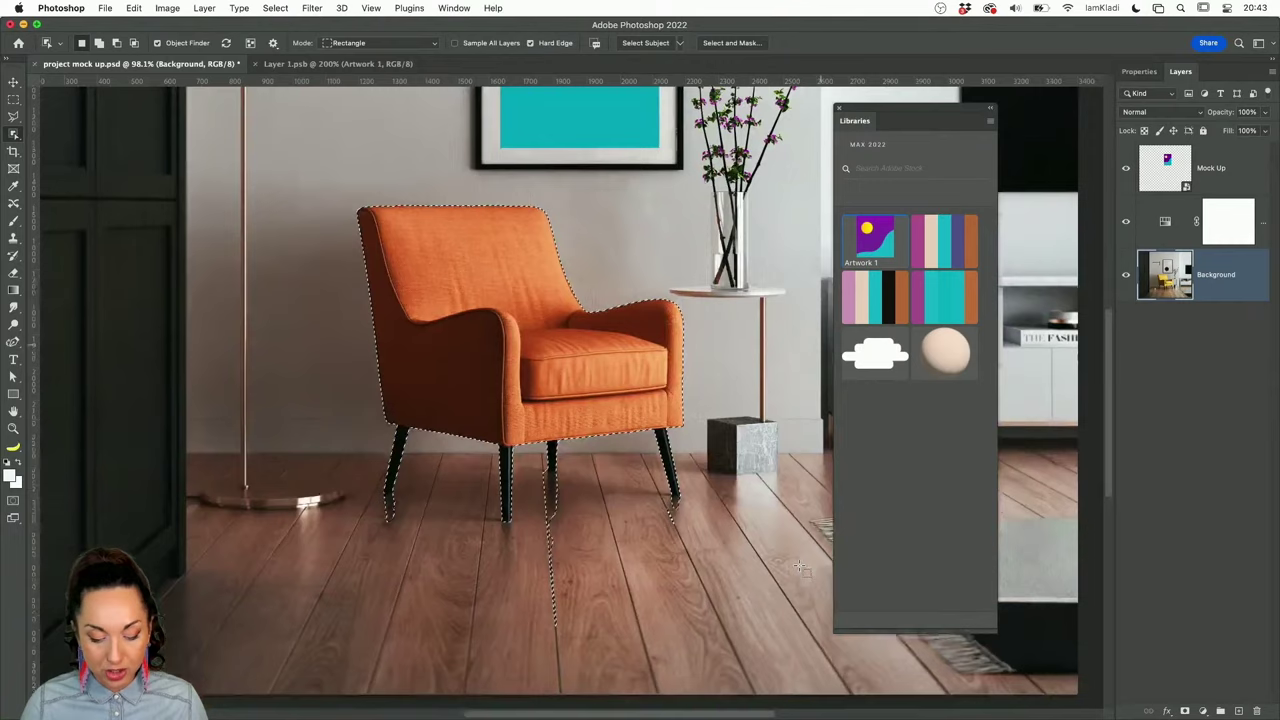
scroll(800, 567, "down", 1)
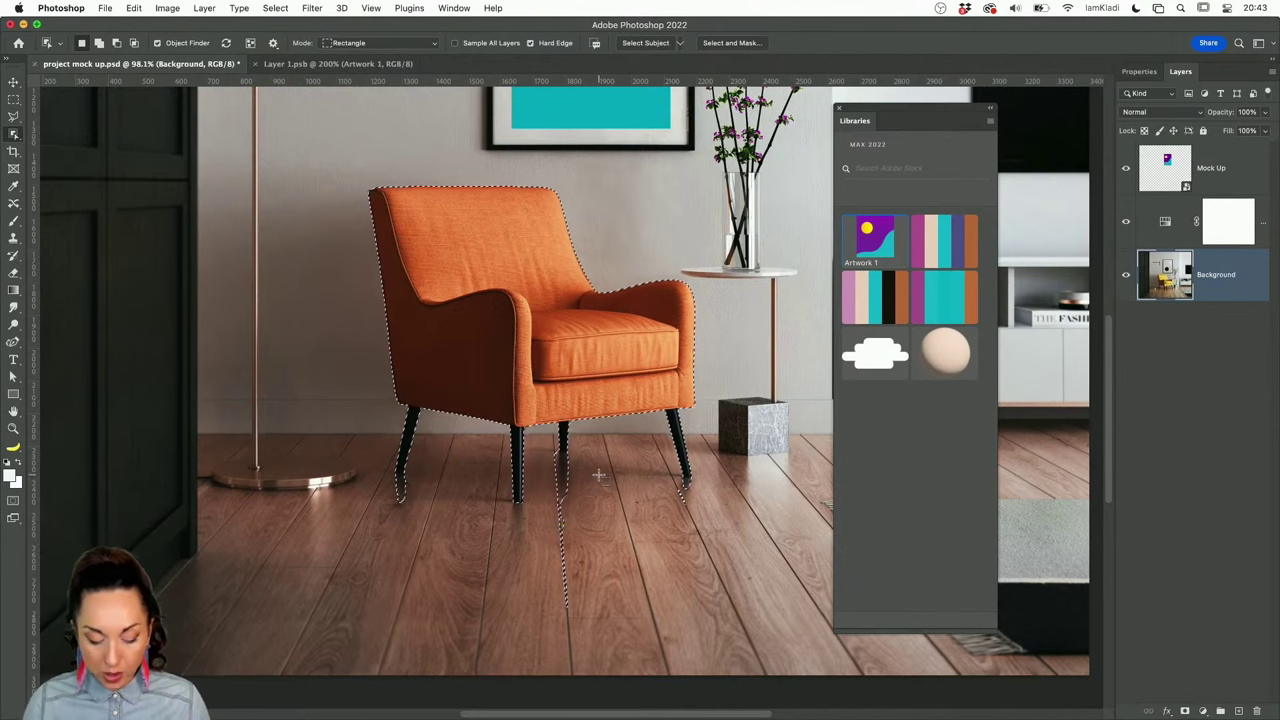
key("m")
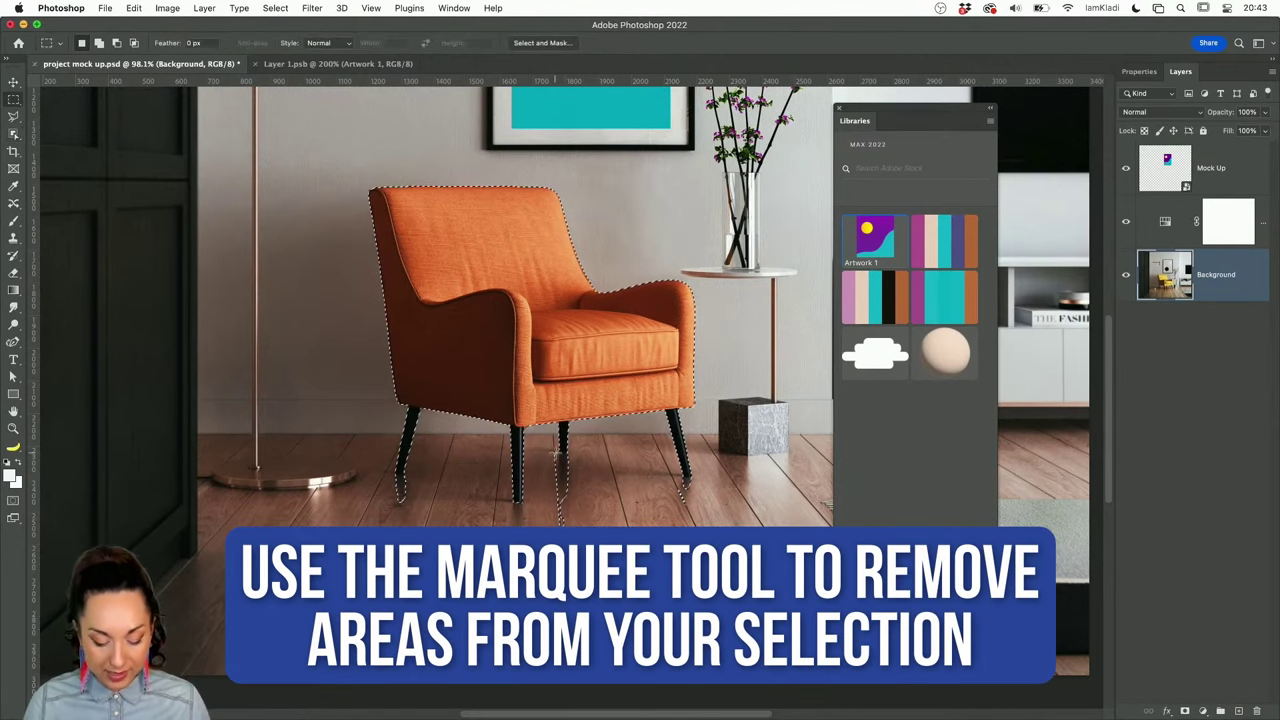
left_click_drag(546, 450, 590, 518)
left_click_drag(668, 480, 712, 502)
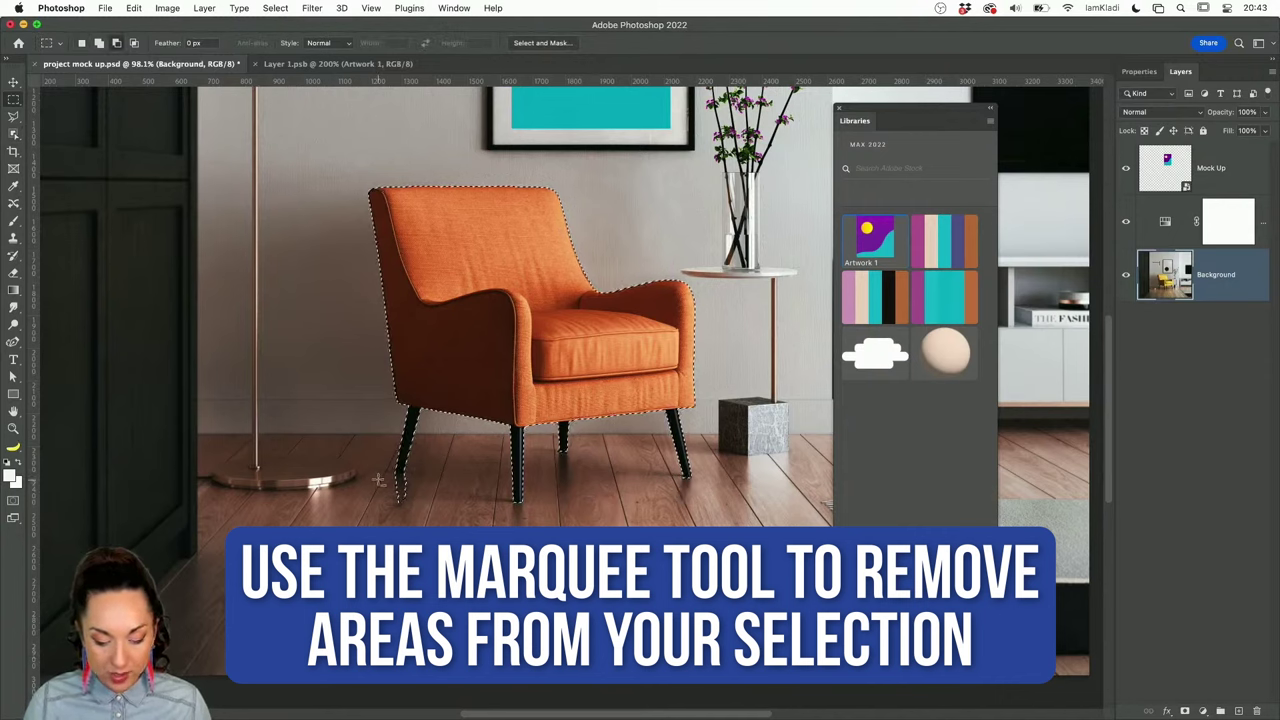
left_click_drag(362, 454, 432, 526)
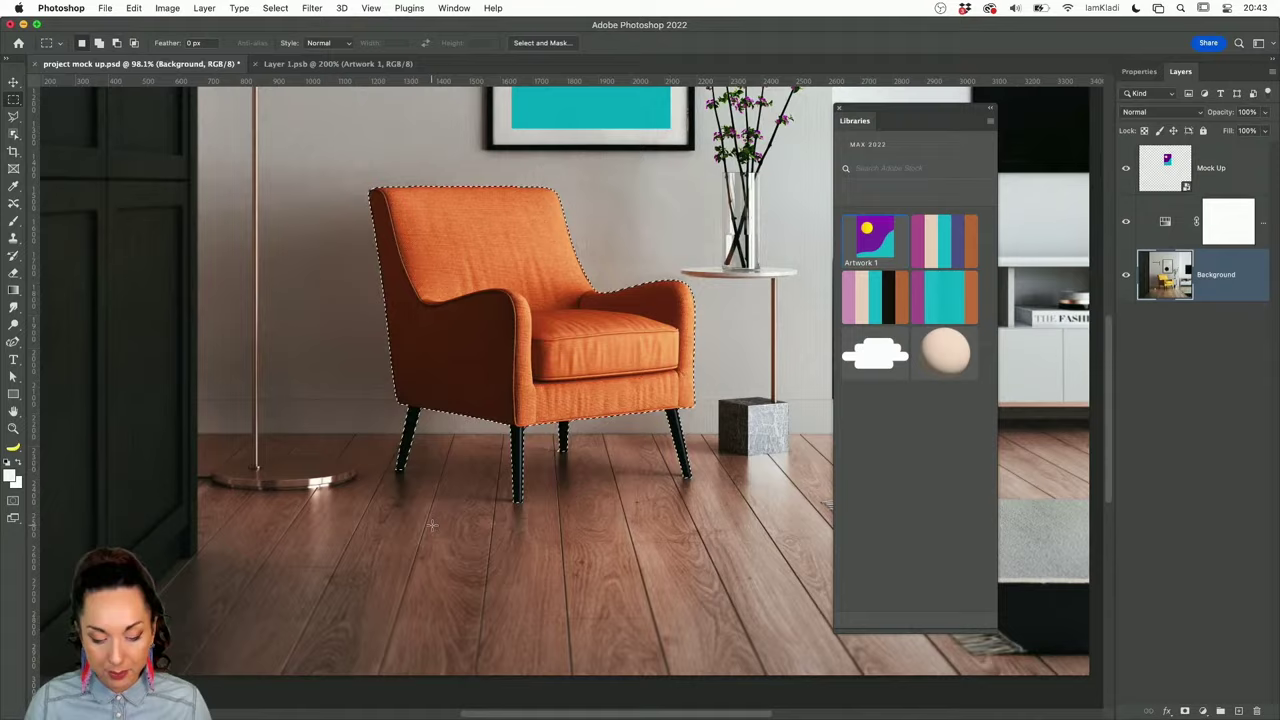
scroll(432, 526, "up", 10)
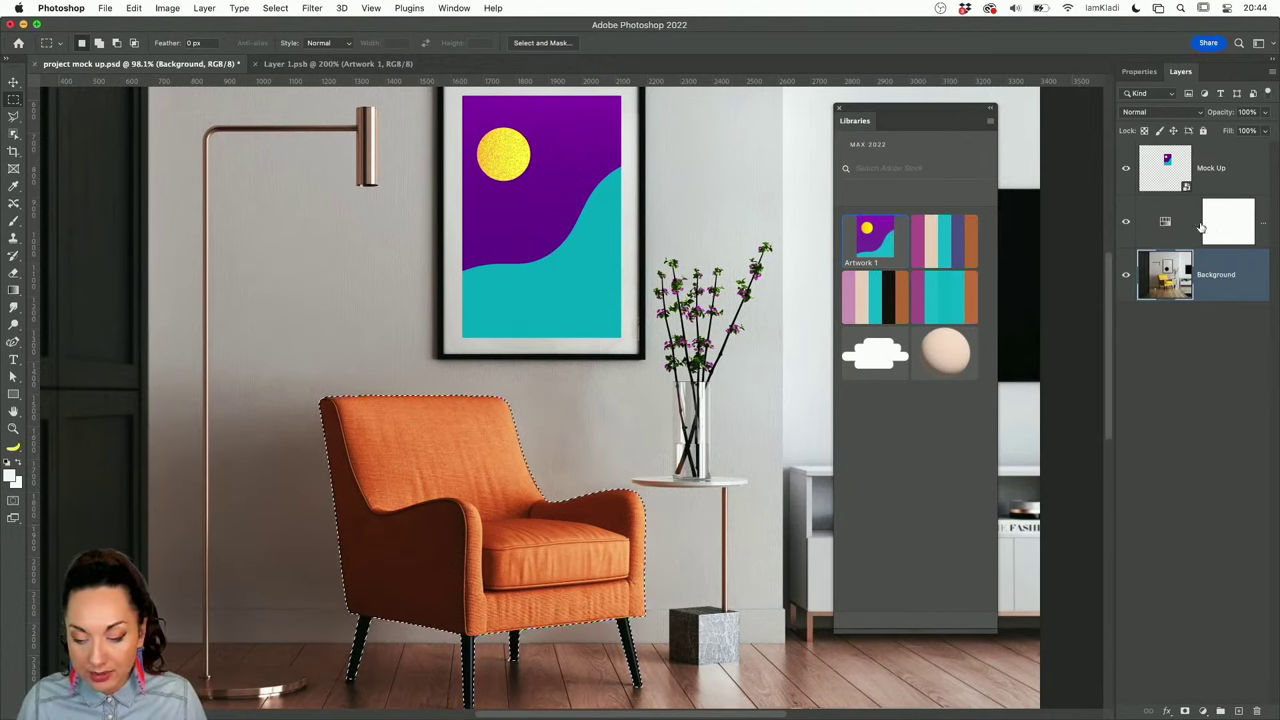
Mask the Hue/Saturation layer to the armchair selection and set its Master hue to -113
left_click_drag(1204, 226, 1258, 707)
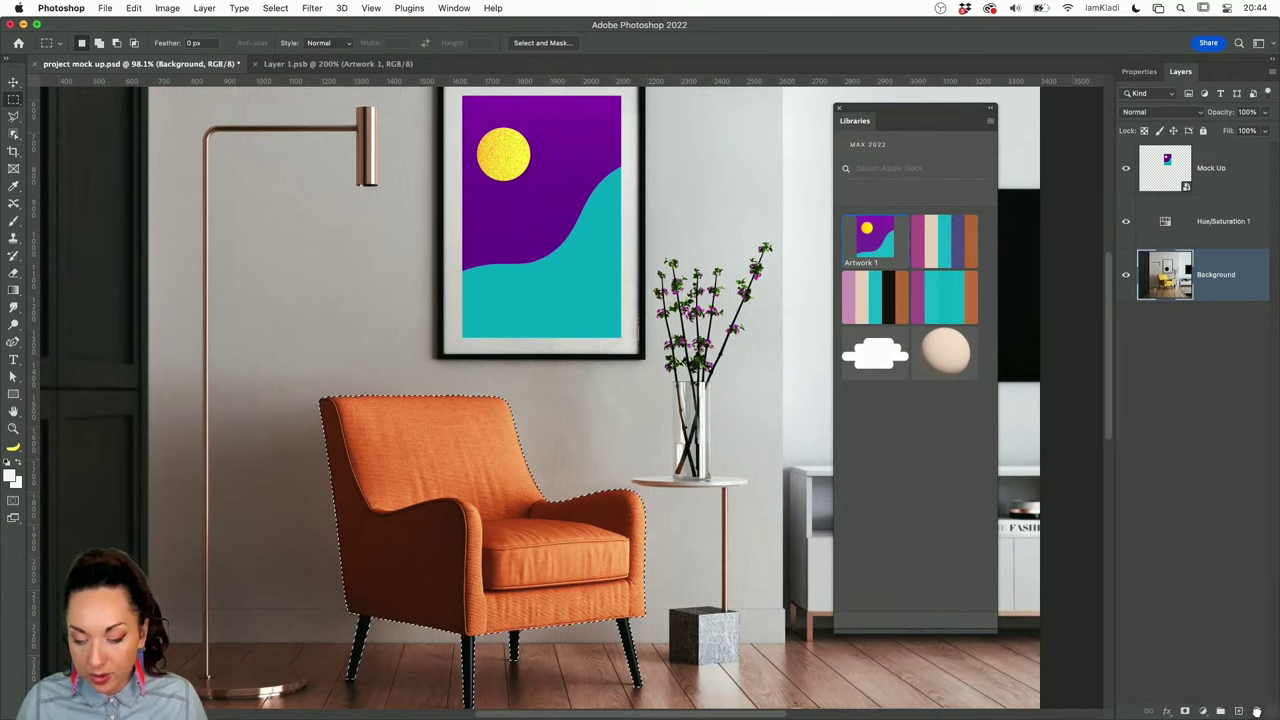
left_click(1219, 228)
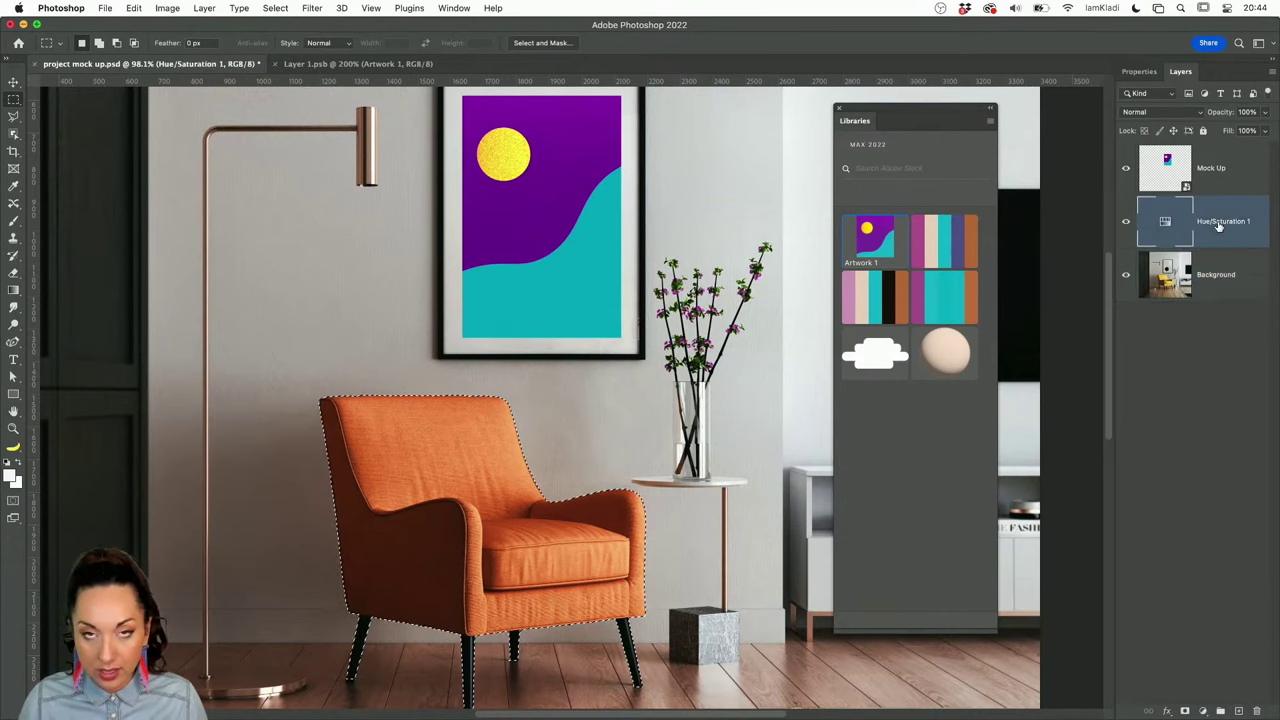
left_click(1185, 711)
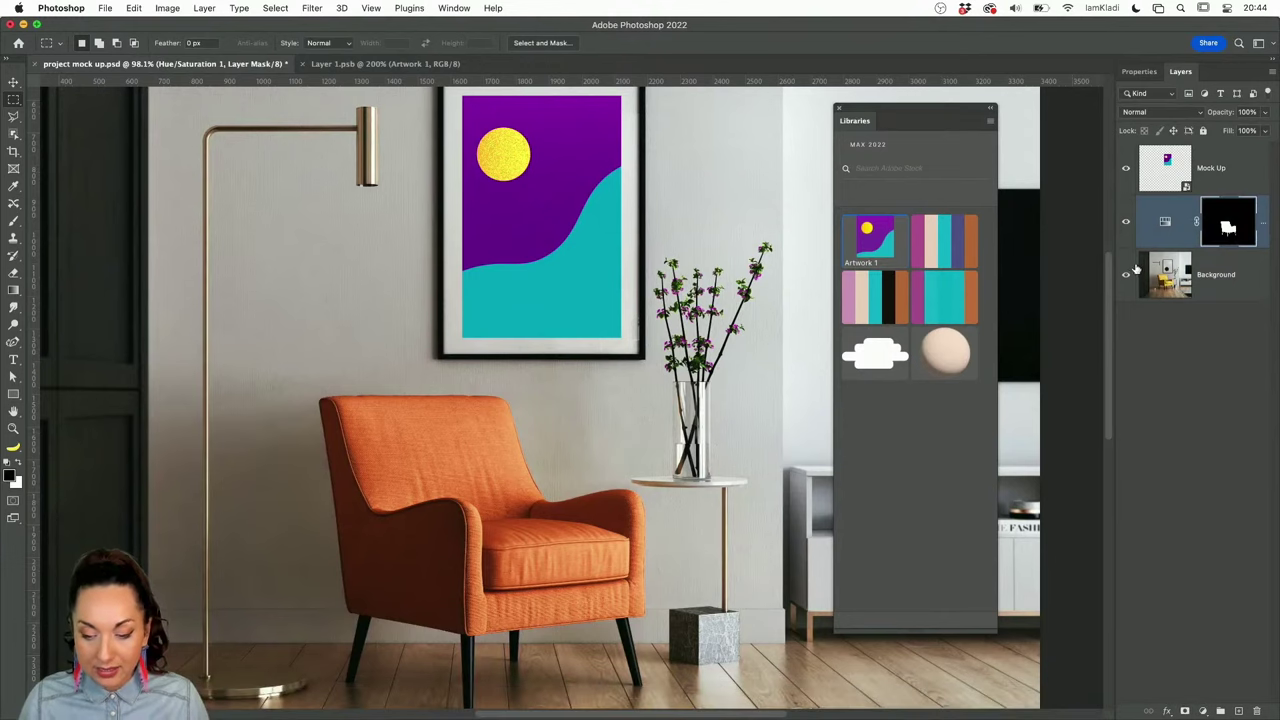
left_click(1163, 235)
double_click(1164, 222)
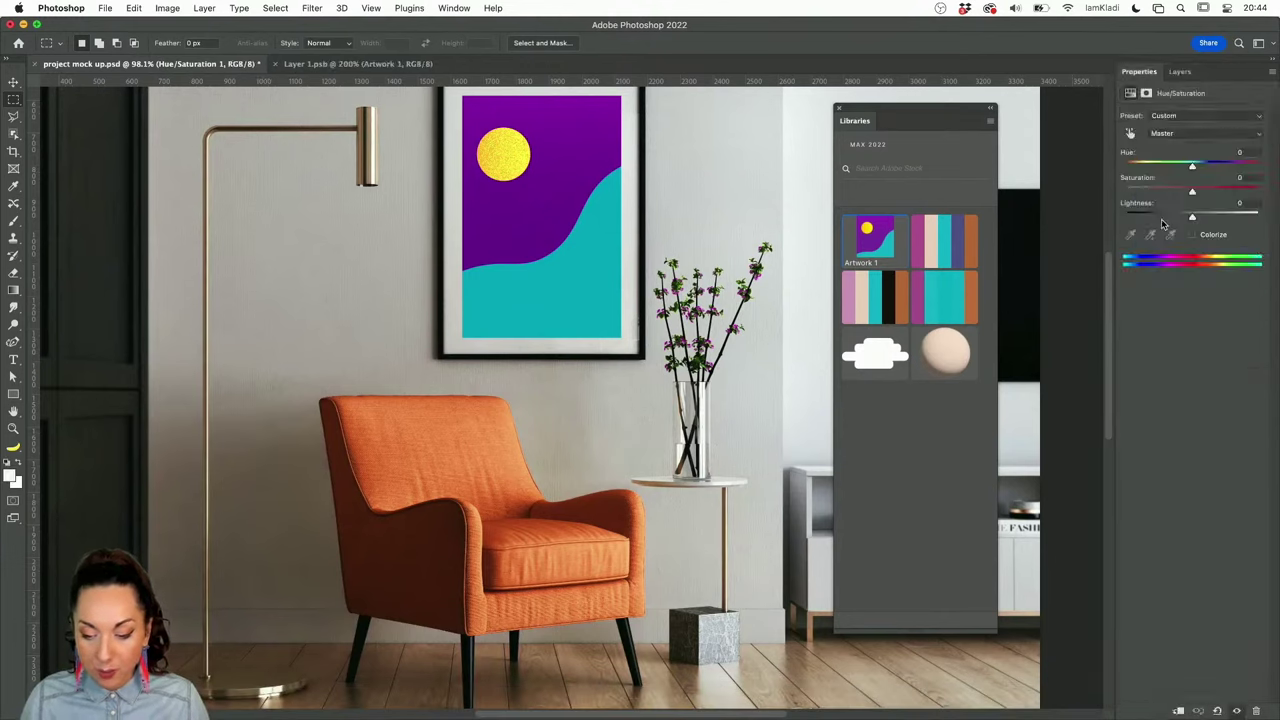
left_click_drag(1190, 167, 1183, 198)
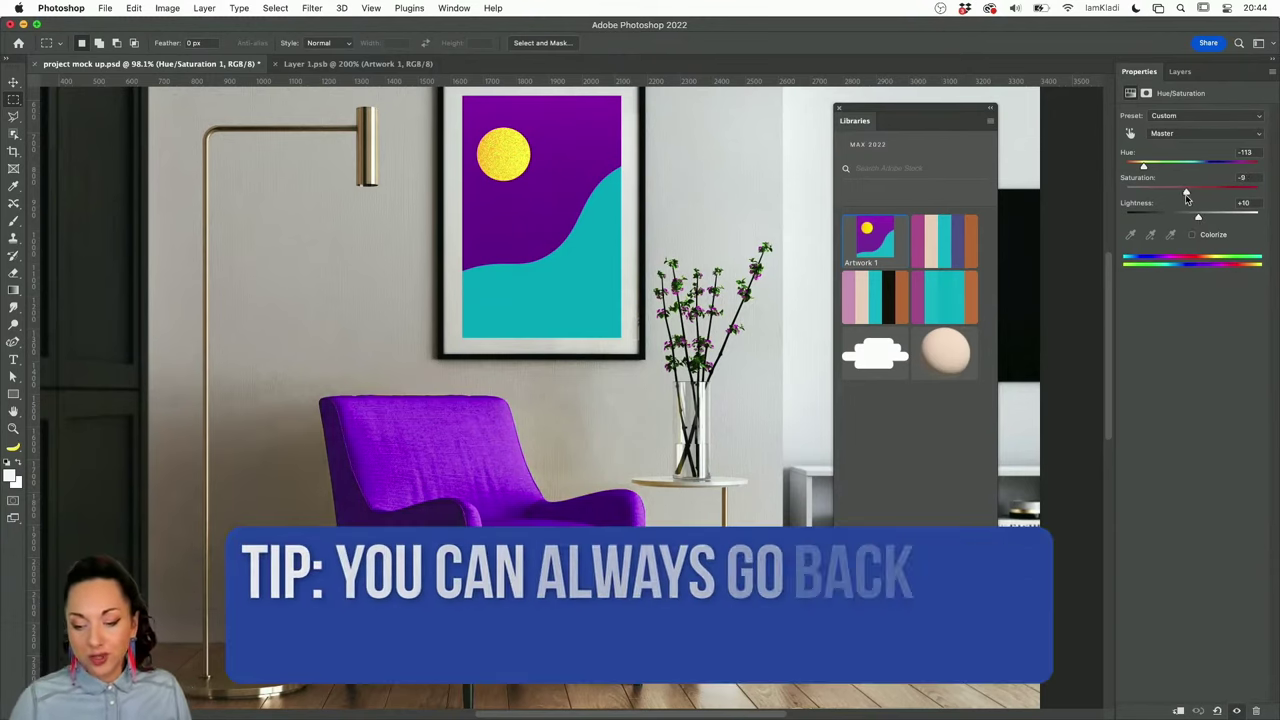
Target the Hue/Saturation layer mask and zoom to 417% on the chair's top edge
left_click(1181, 72)
left_click(1228, 225)
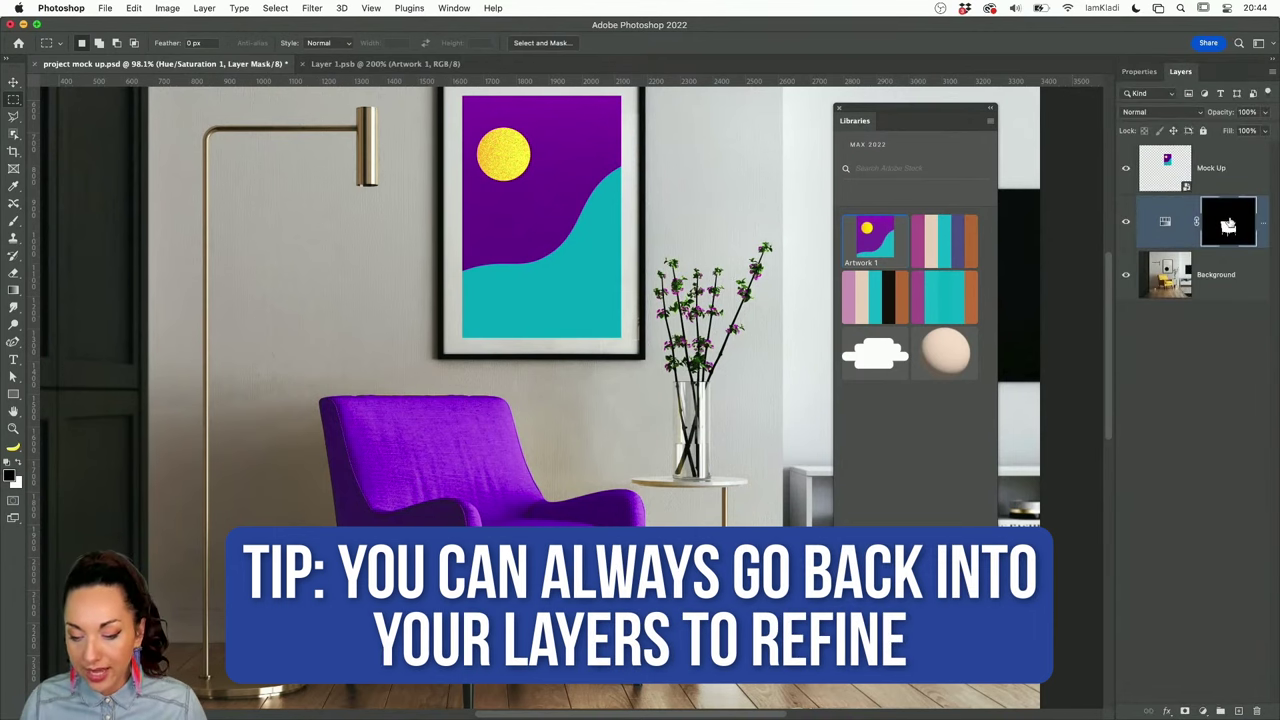
scroll(640, 193, "up", 8)
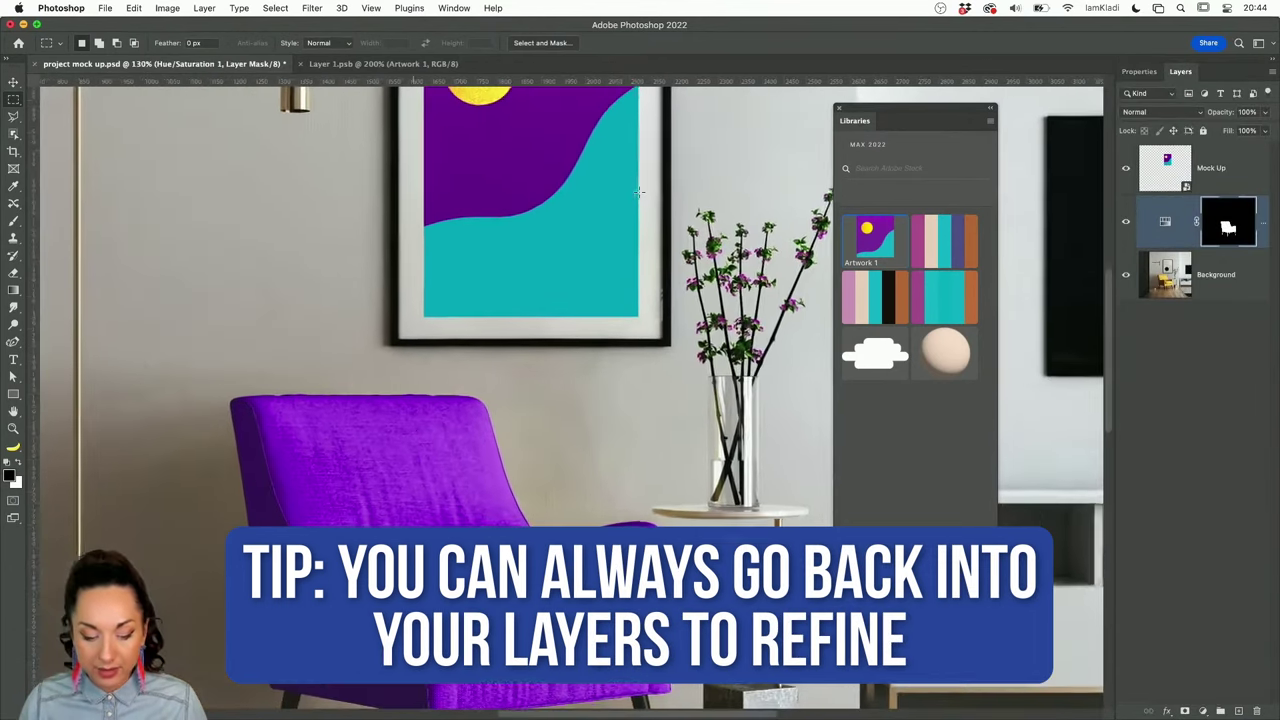
scroll(246, 386, "up", 6)
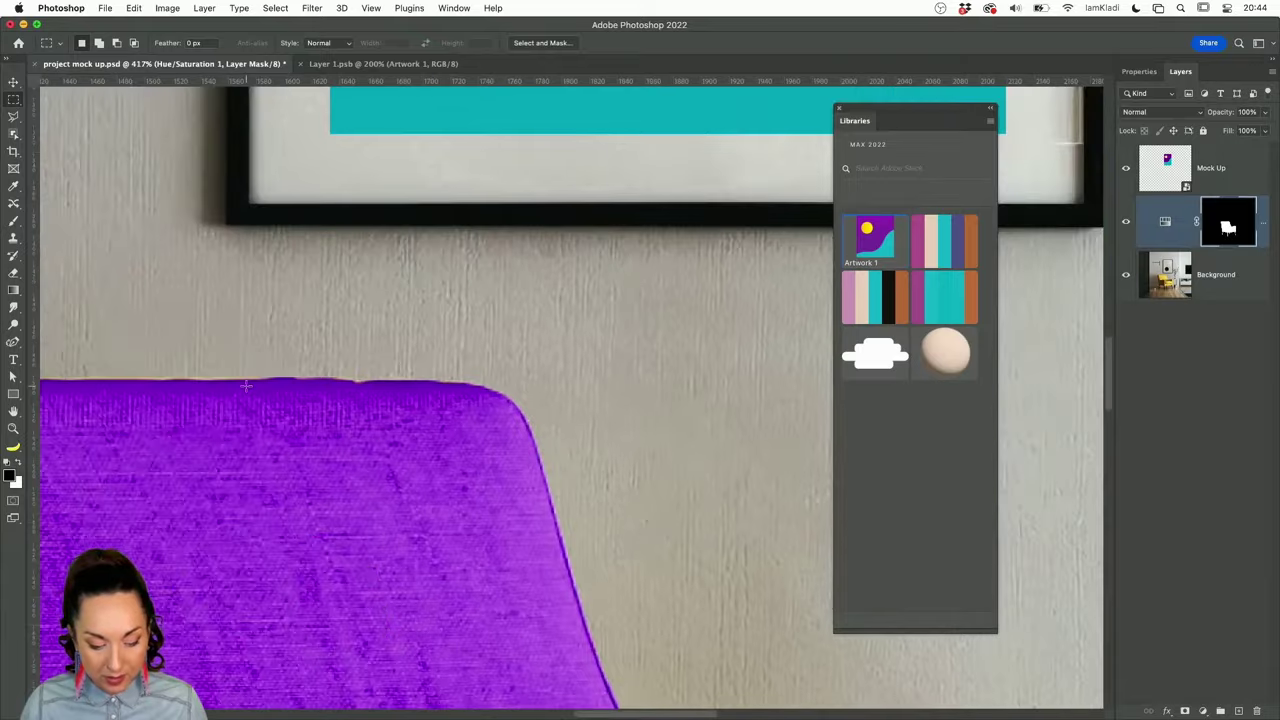
scroll(246, 386, "left", 5)
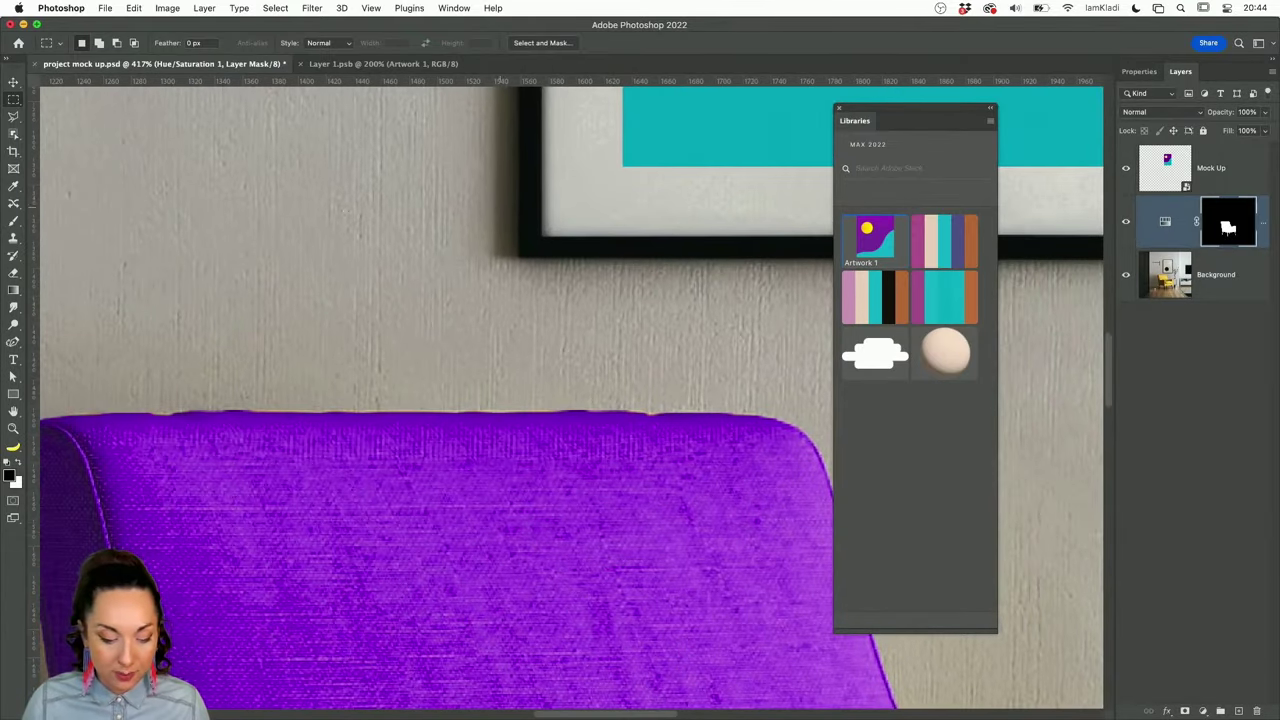
Set up a 20 px Hard Round brush at 20% hardness
left_click(13, 222)
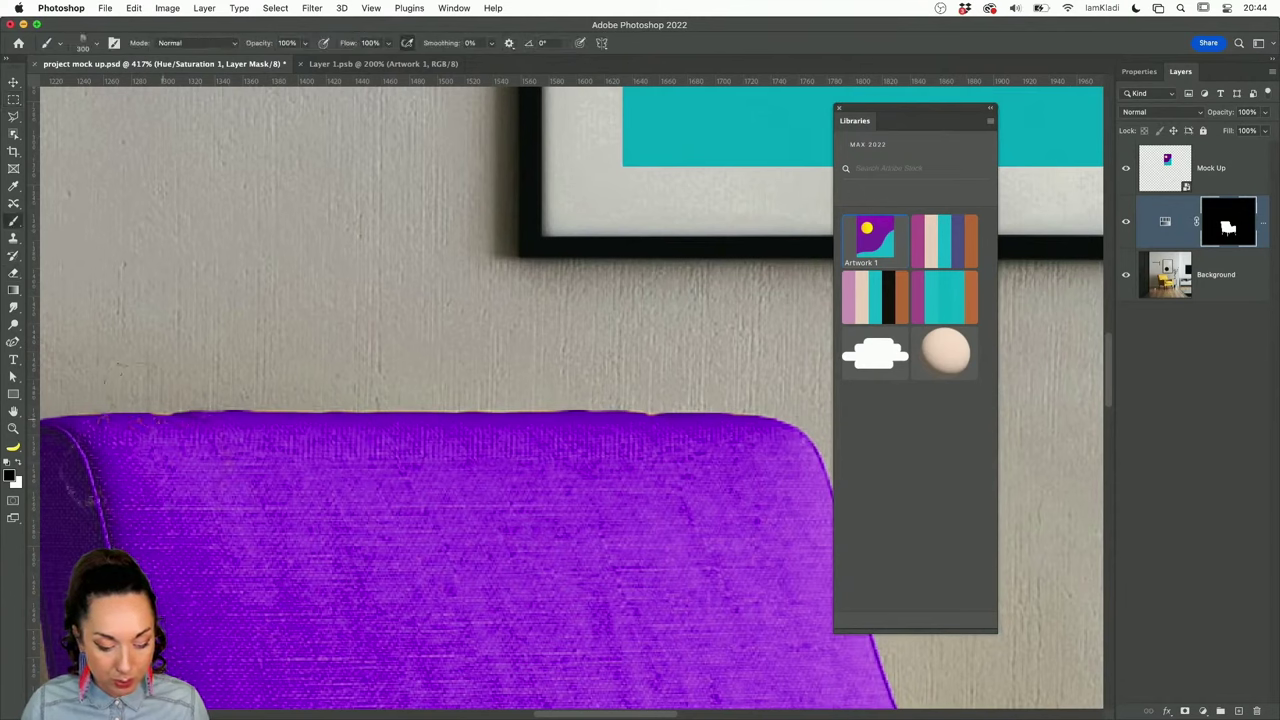
left_click(98, 43)
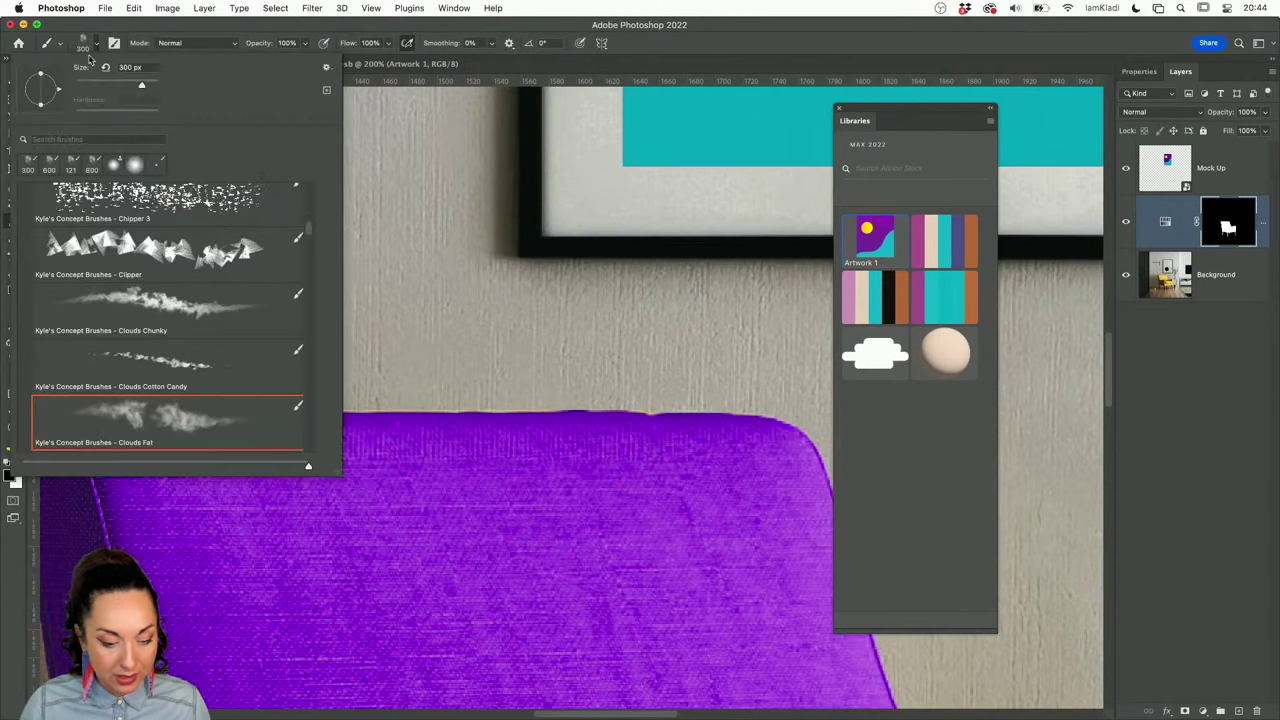
scroll(121, 229, "up", 3)
scroll(121, 229, "up", 5)
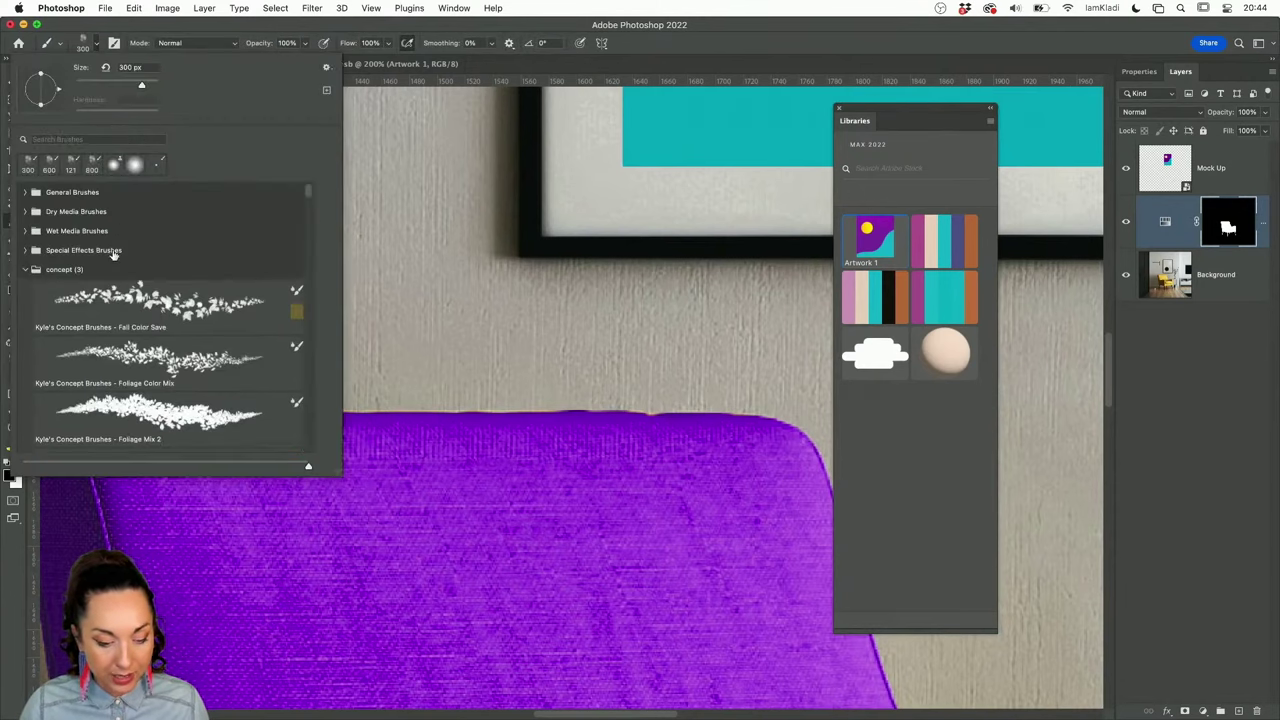
left_click(30, 192)
left_click(77, 271)
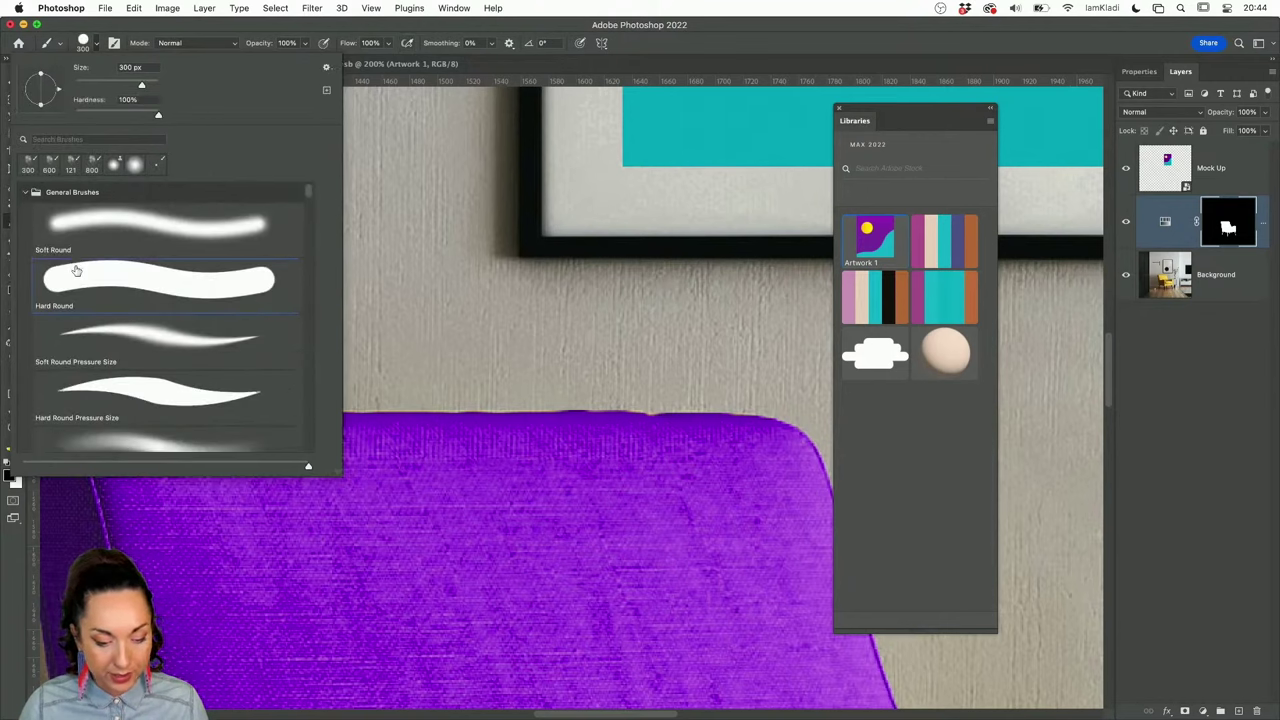
left_click(96, 113)
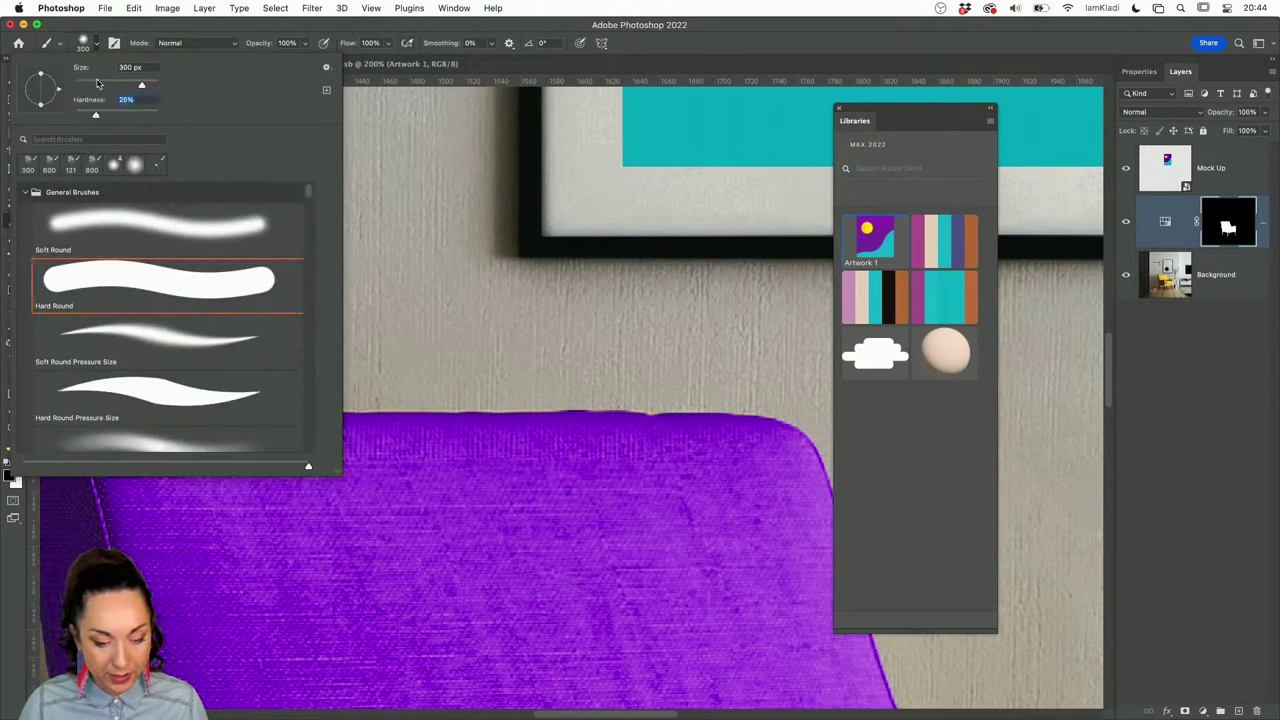
left_click(103, 85)
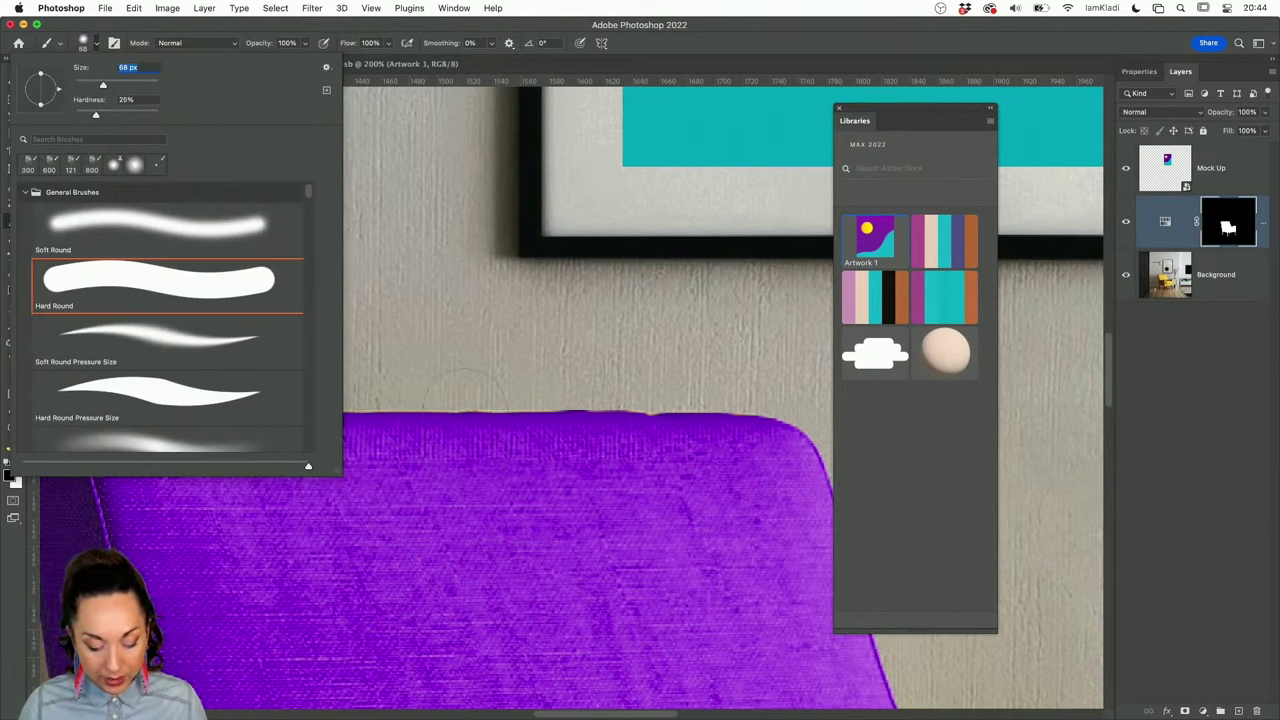
key("BackSpace")
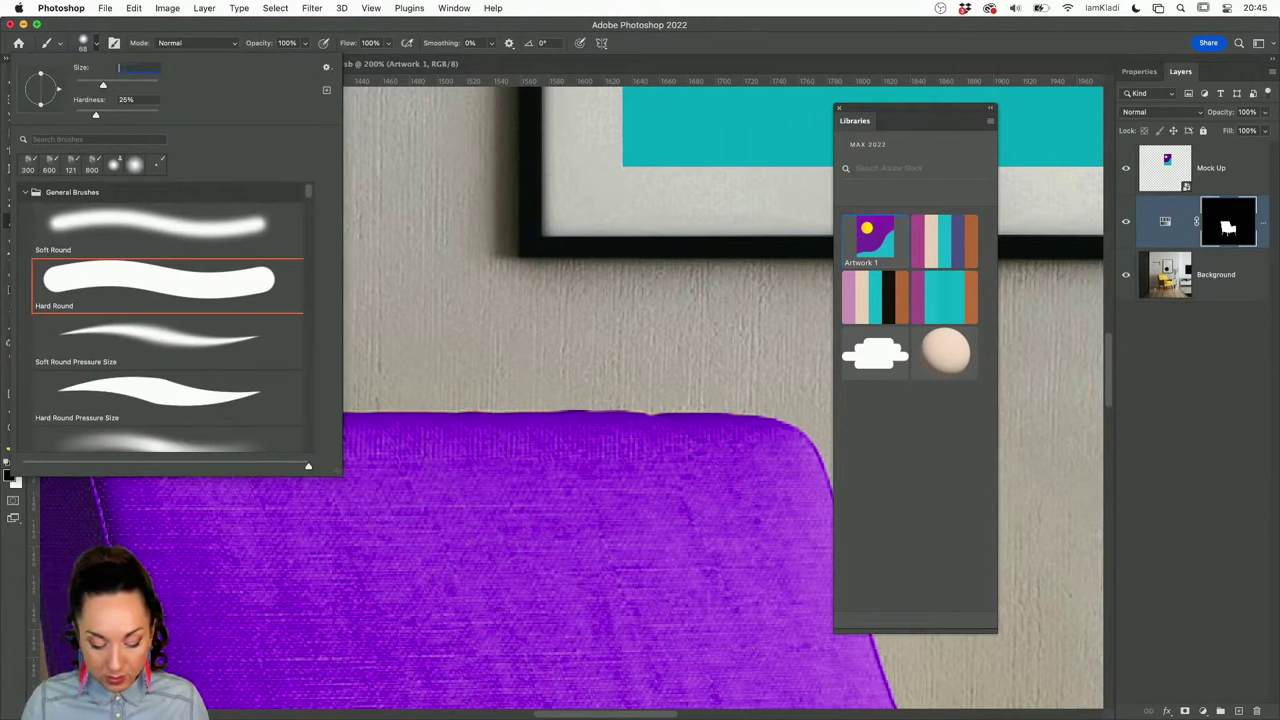
type("20")
key("Return")
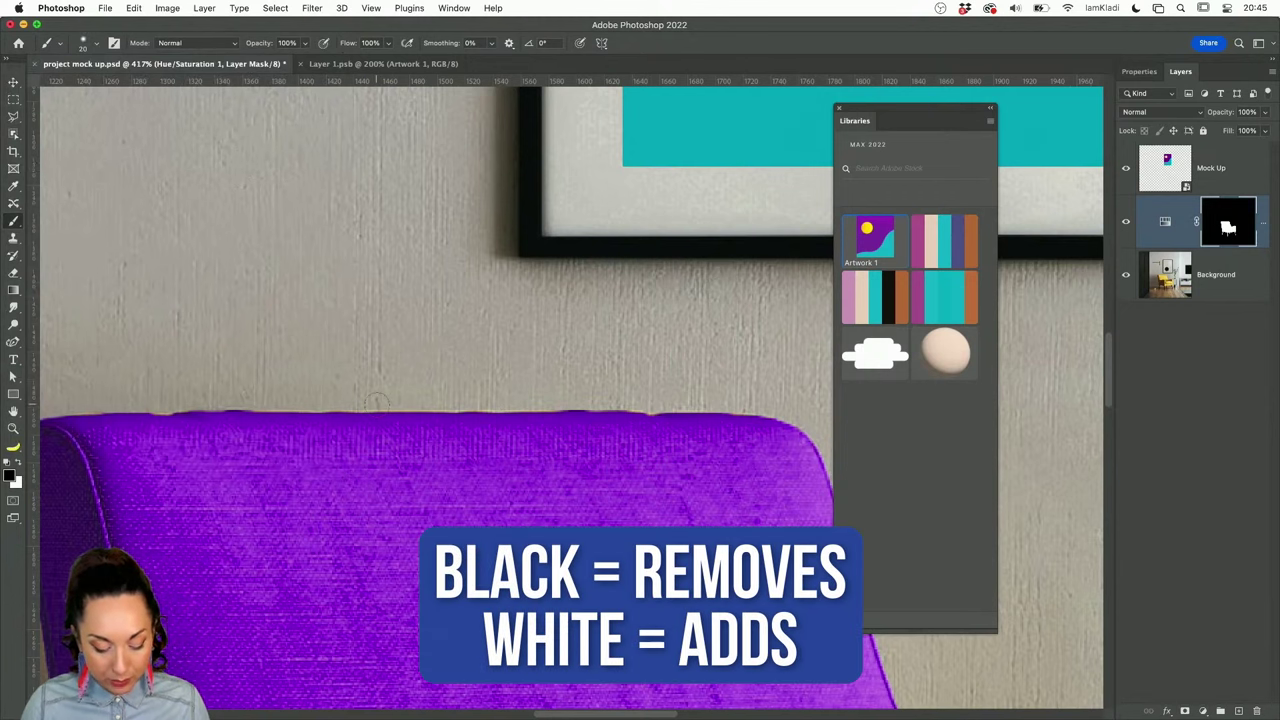
Paint white on the mask along the chair's top edge to extend the purple
key("x")
left_click_drag(366, 409, 396, 410)
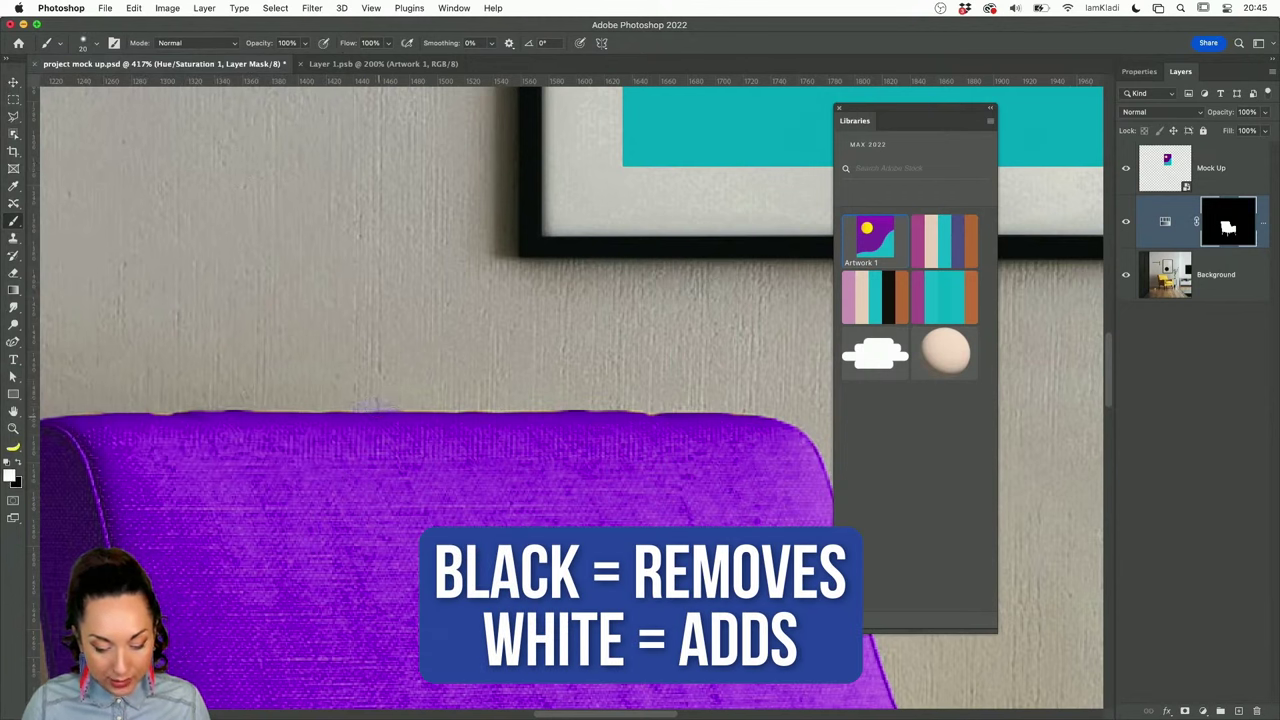
left_click_drag(390, 298, 365, 400)
scroll(340, 395, "up", 6)
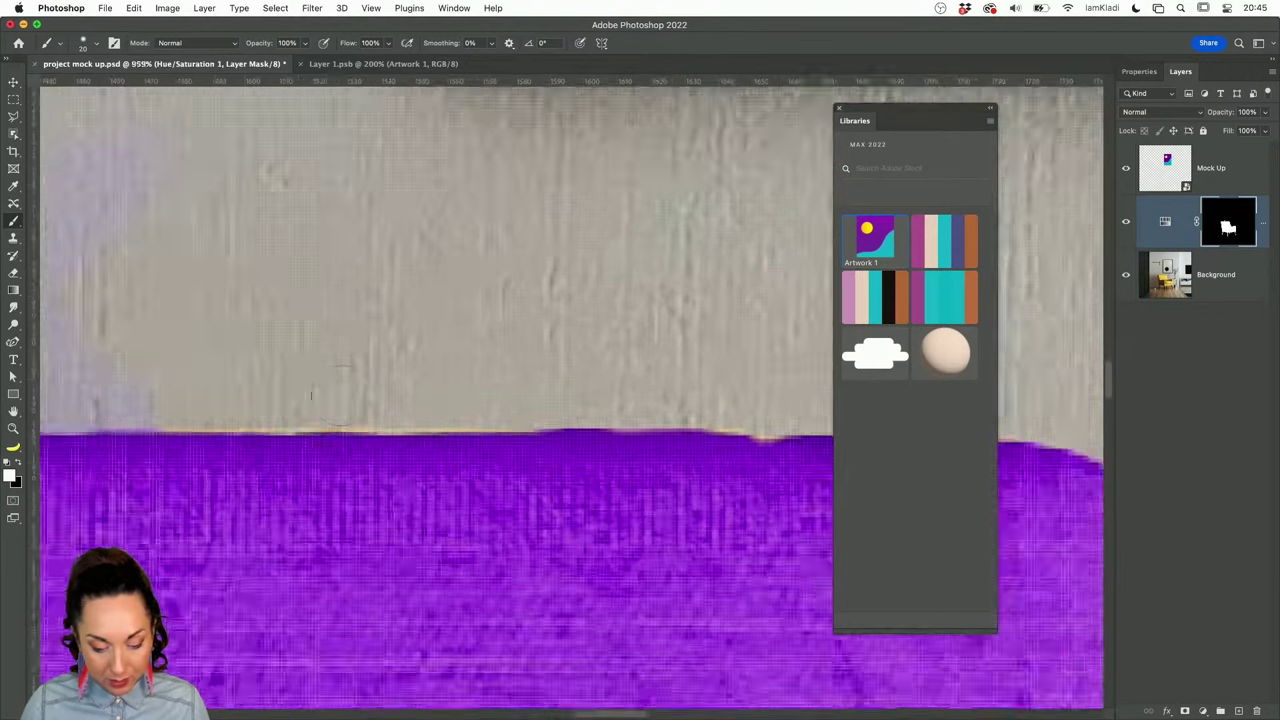
left_click_drag(341, 395, 387, 290)
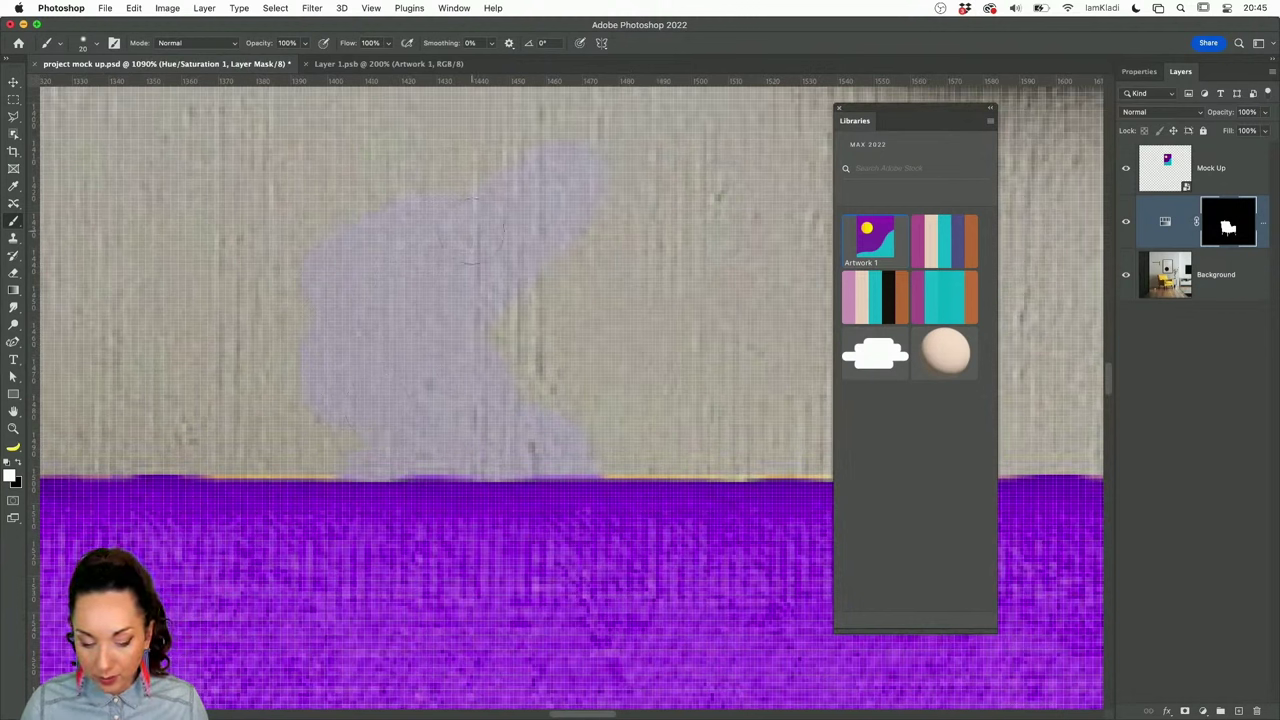
Paint black on the mask to remove the purple spill from the wall
key("x")
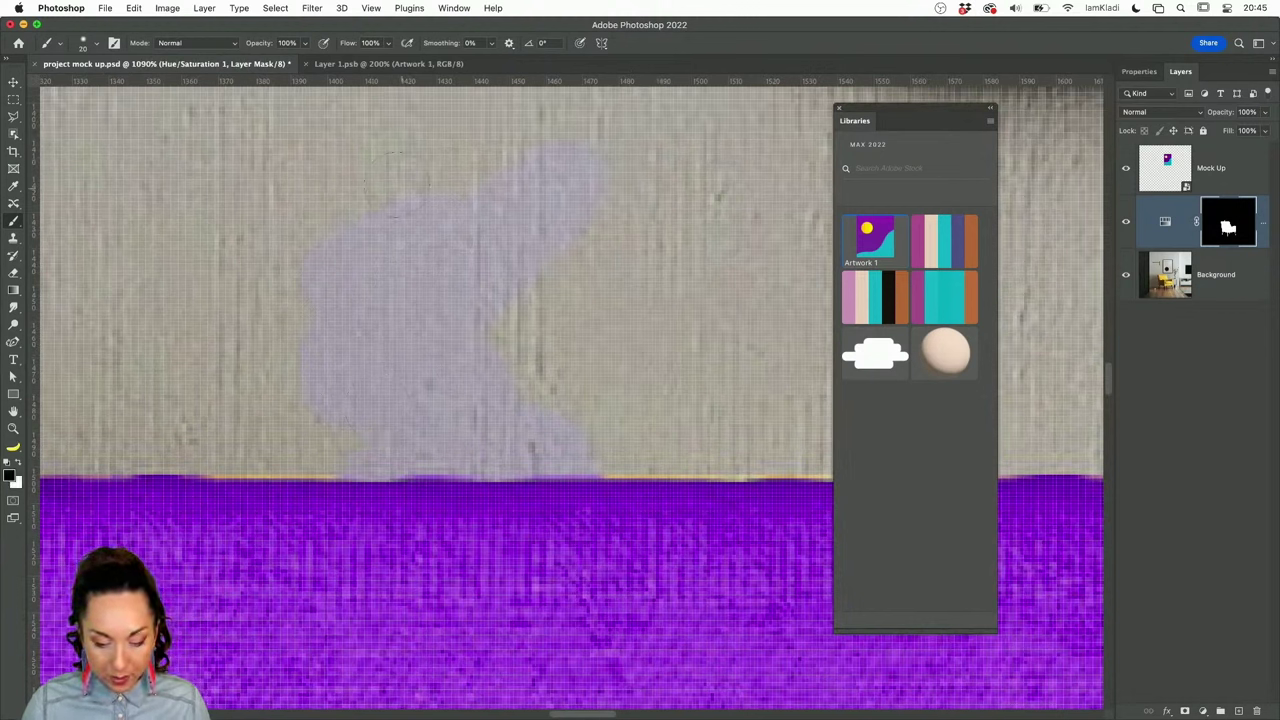
left_click_drag(557, 172, 475, 267)
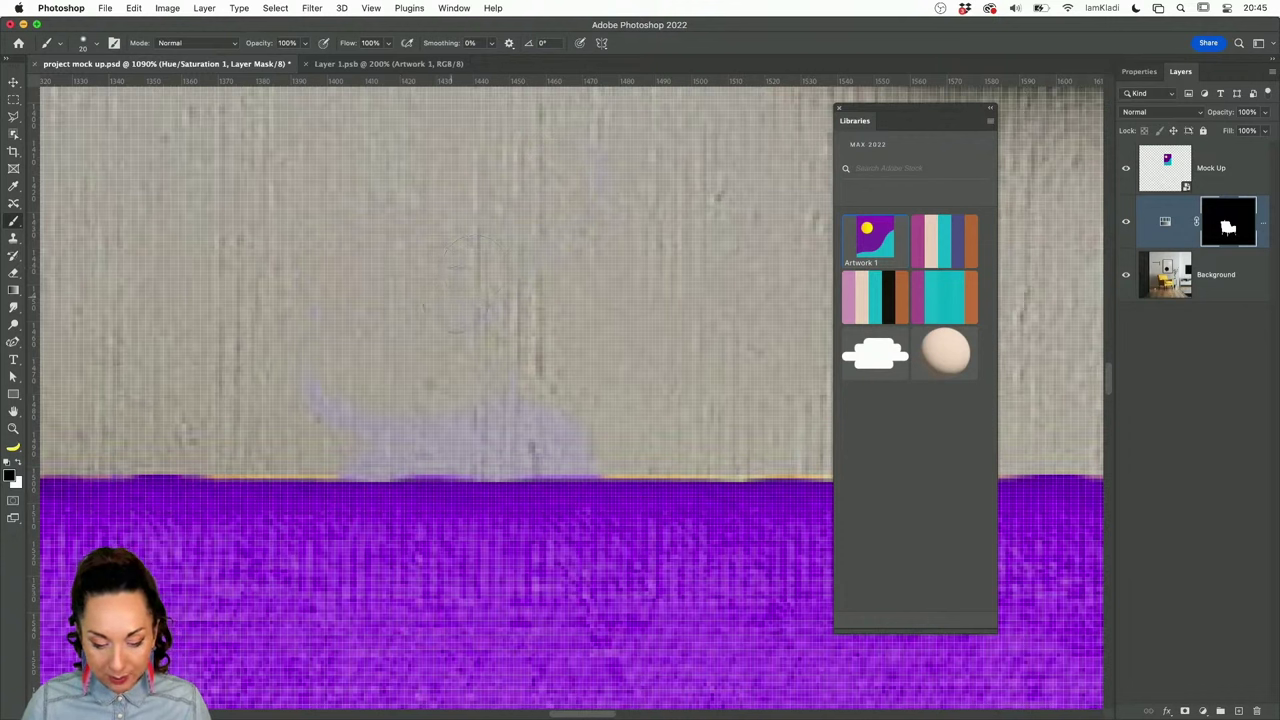
mouse_move(320, 455)
left_mouse_down()
mouse_move(580, 468)
mouse_move(360, 565)
mouse_move(275, 545)
mouse_move(235, 495)
left_mouse_up()
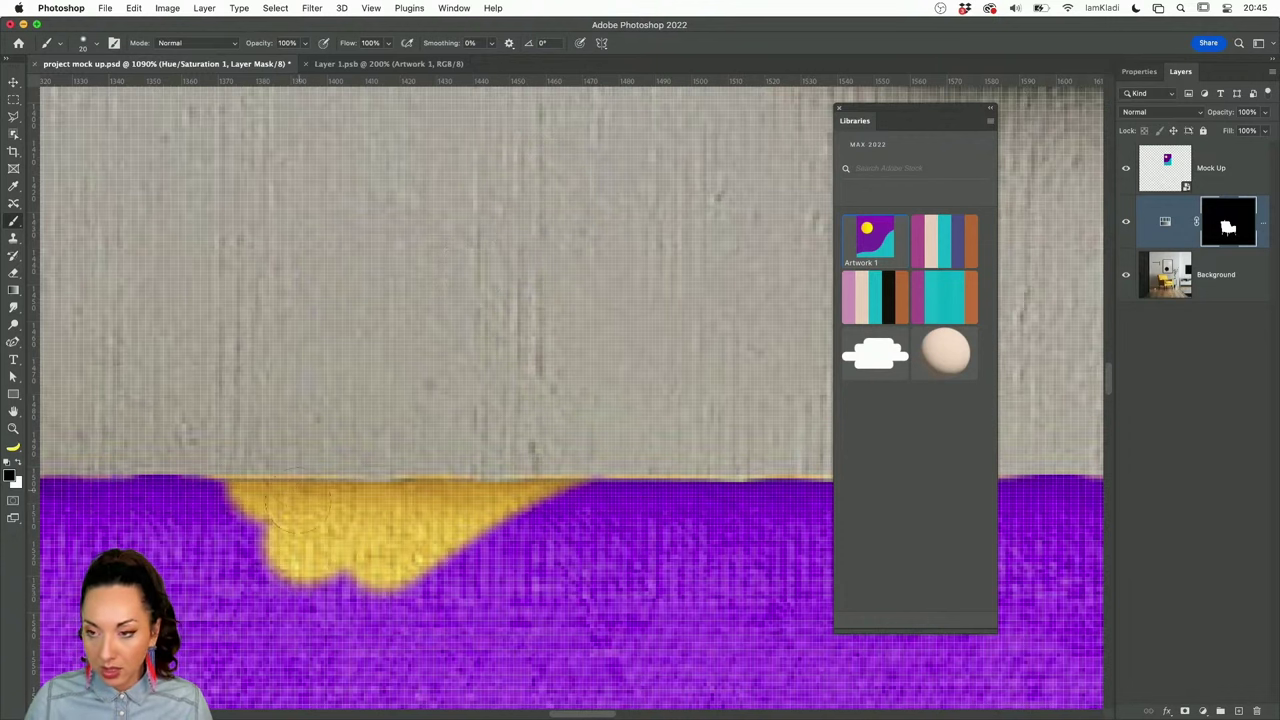